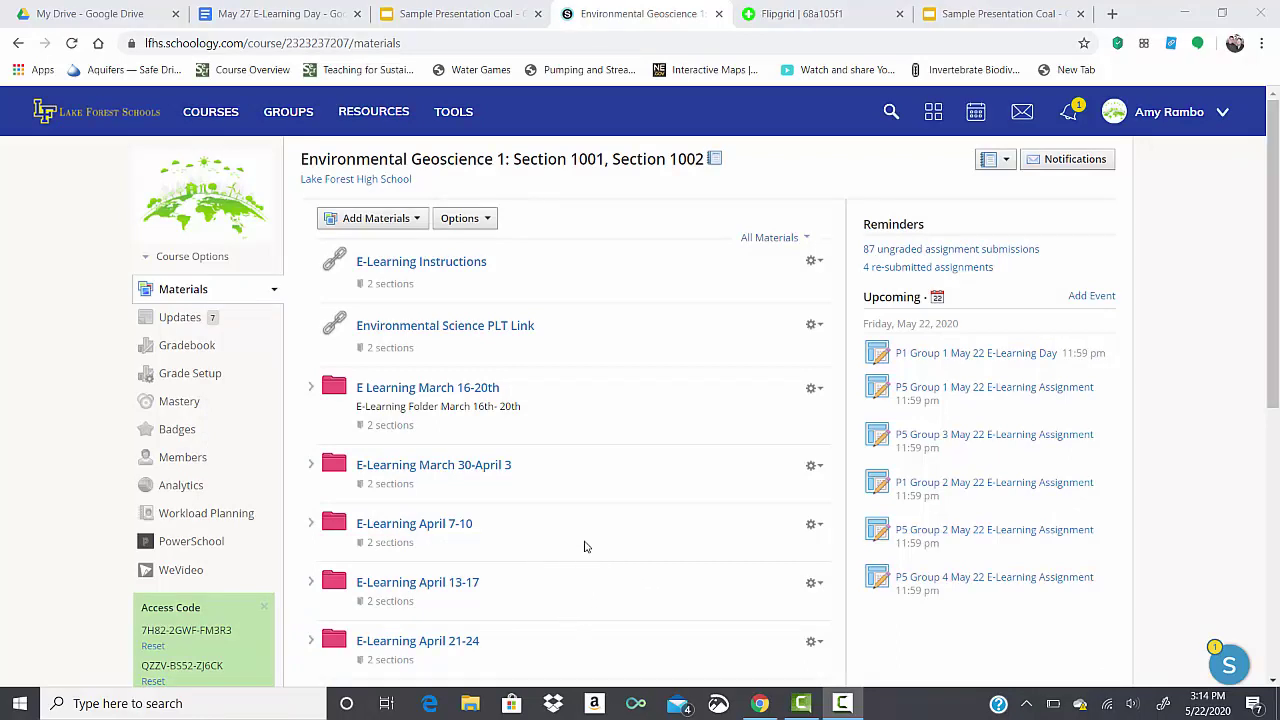
Launch the Schoology course's WeVideo app in its own popup window
left_click(171, 571)
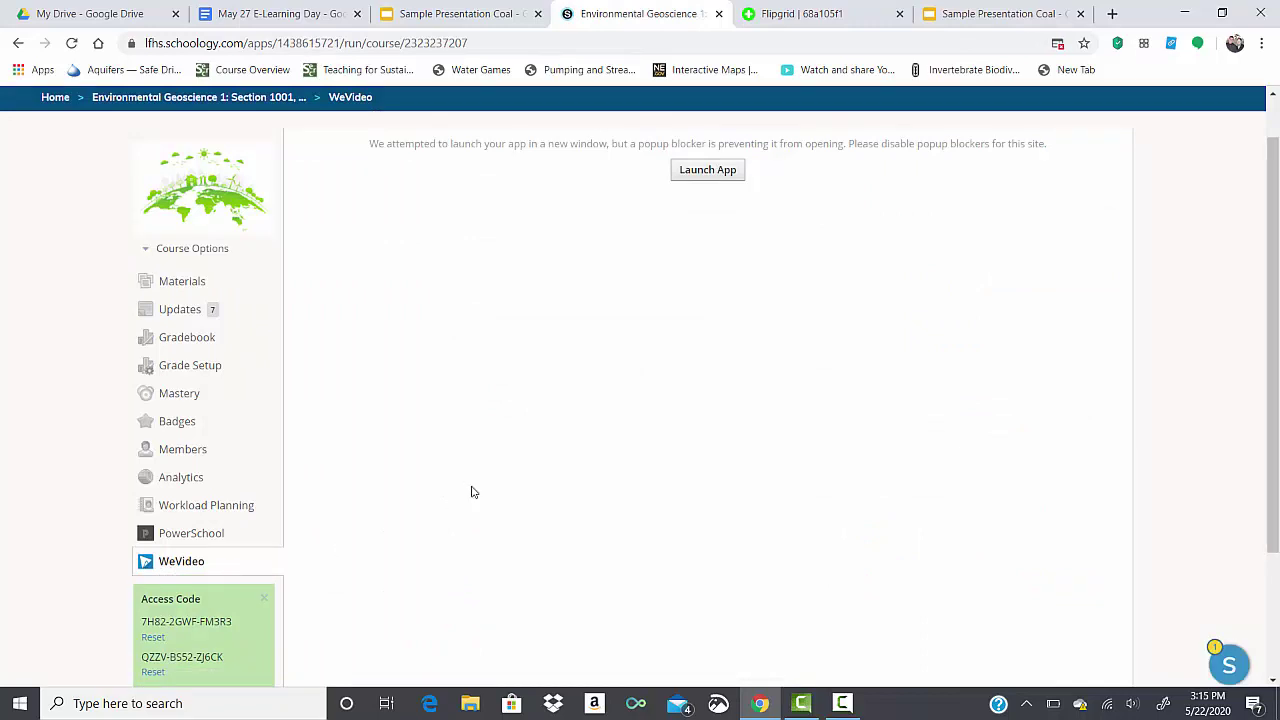
left_click(730, 170)
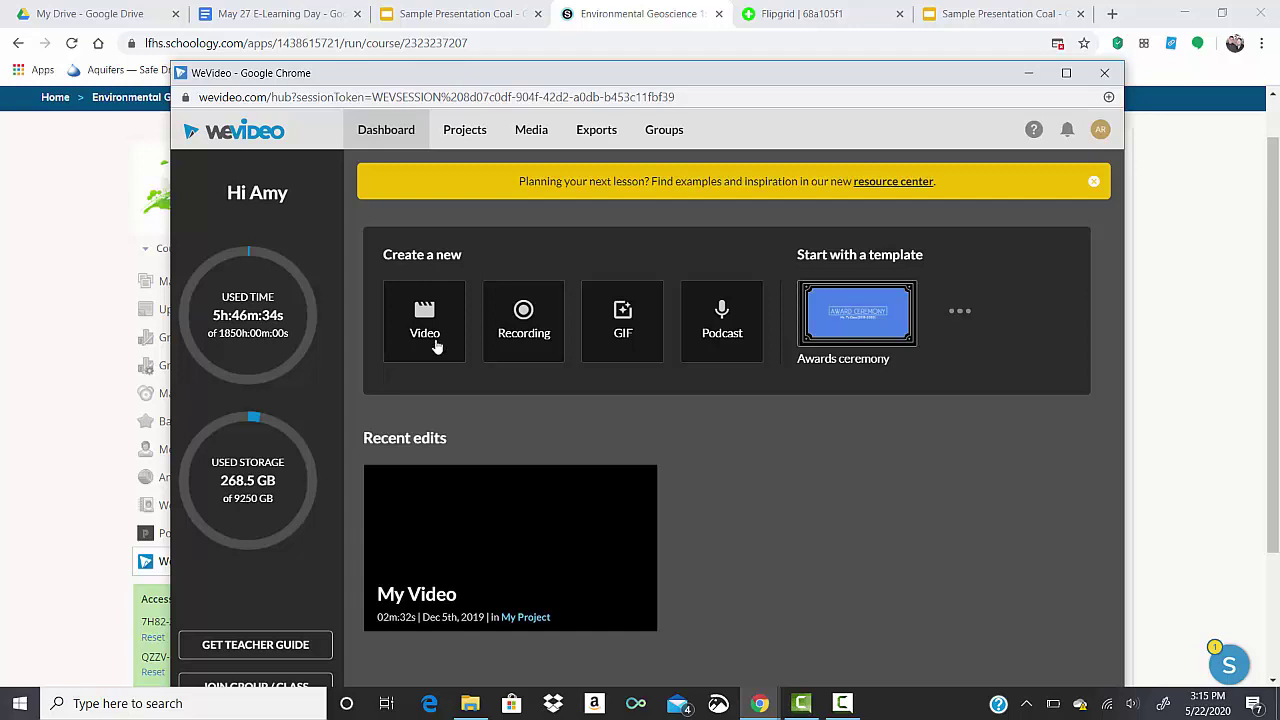
Create a new WeVideo video set to screen recording with the default microphone
left_click(522, 322)
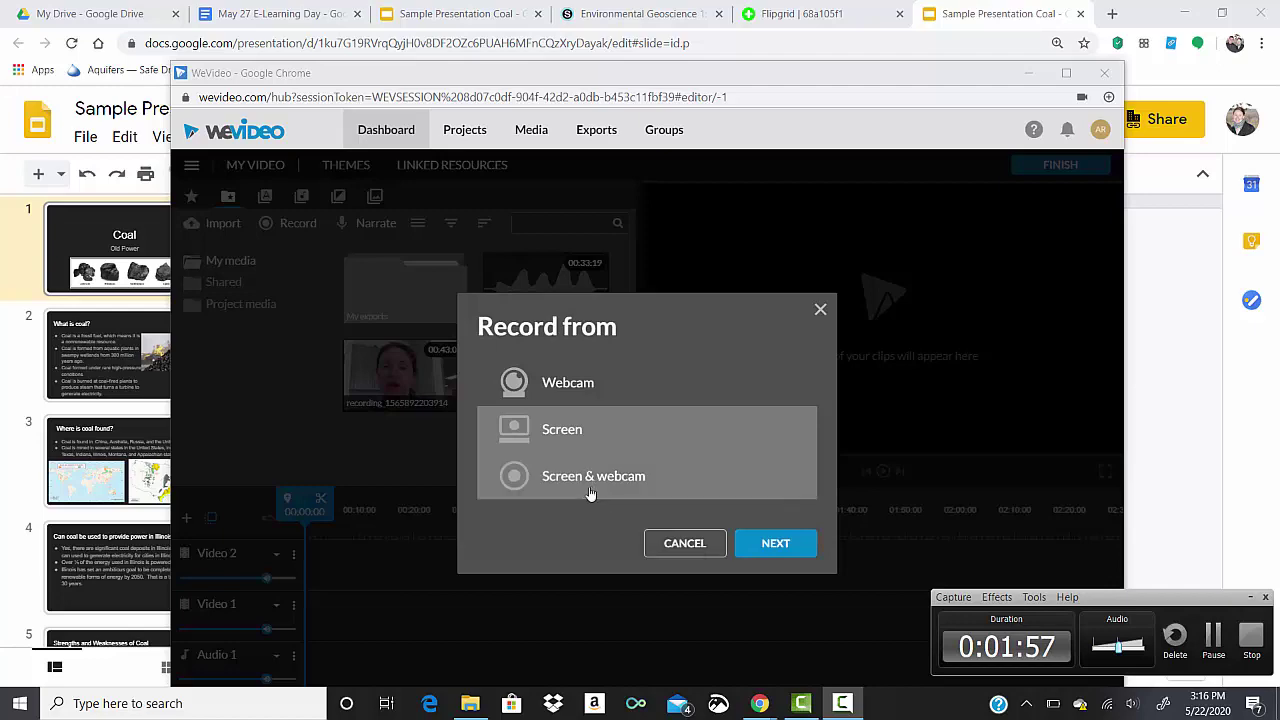
left_click(797, 555)
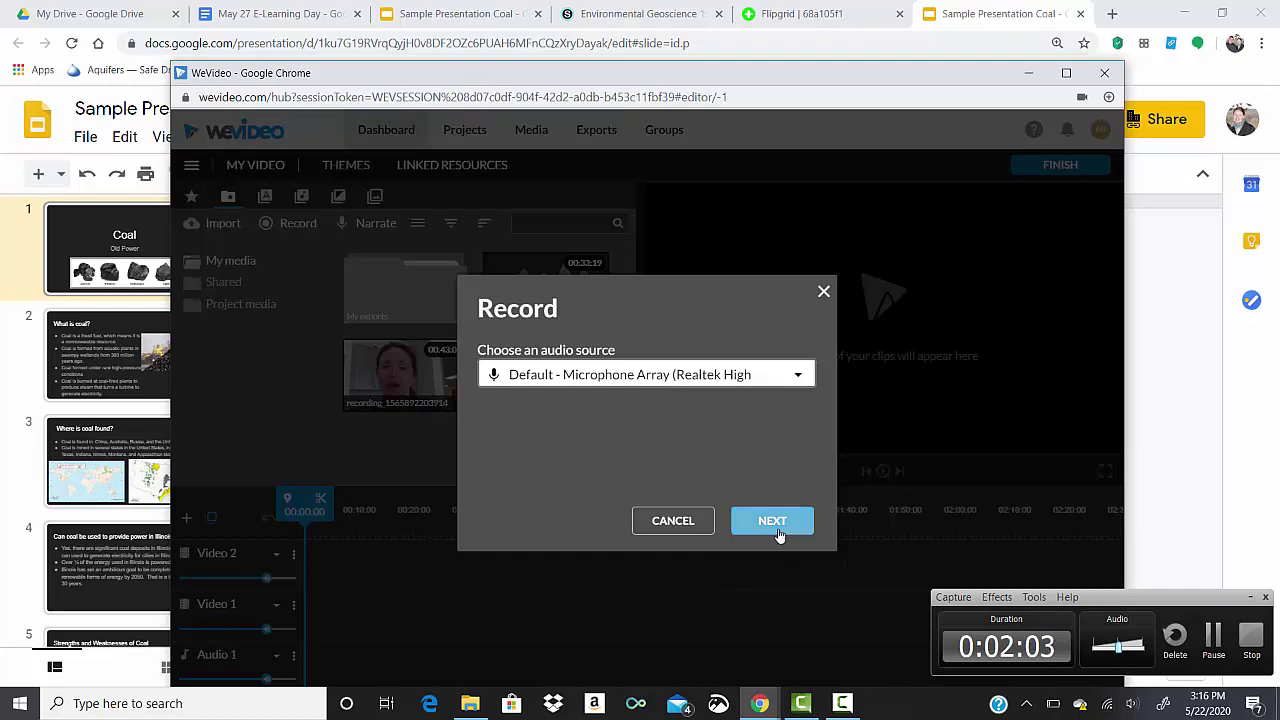
left_click(772, 523)
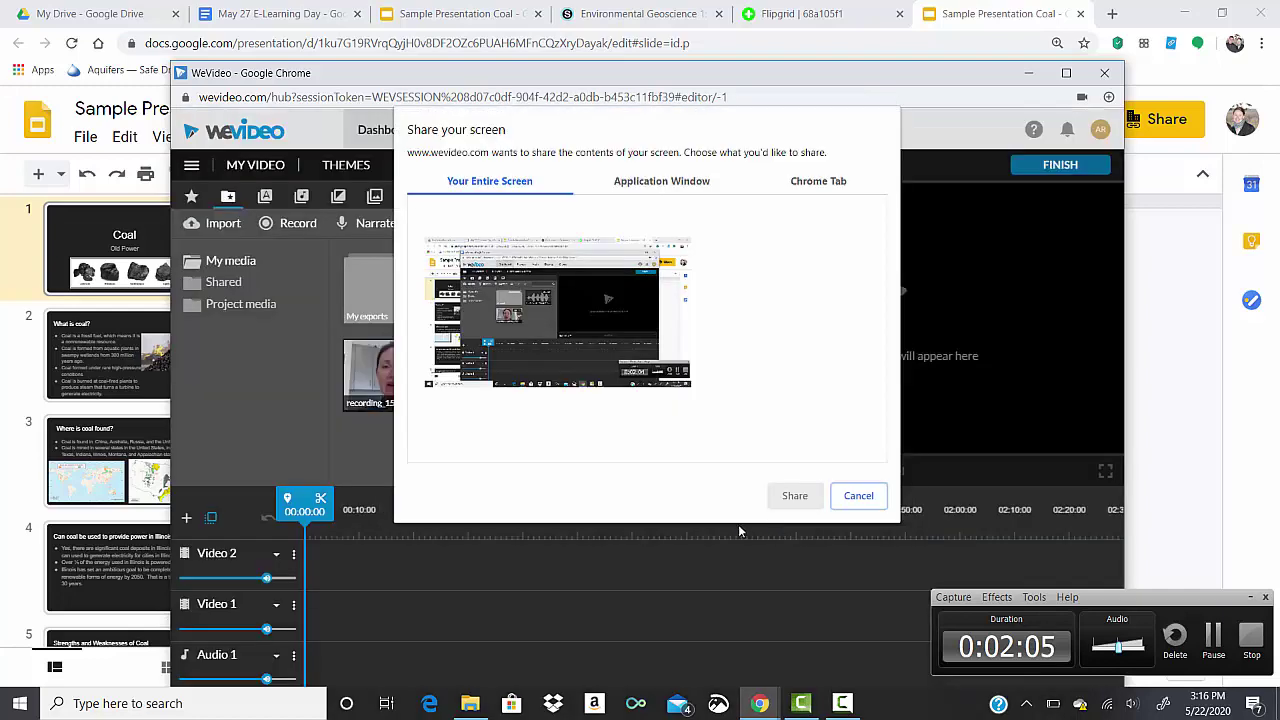
Share the Sample Presentation Coal Chrome tab for the screen recording
left_click(640, 300)
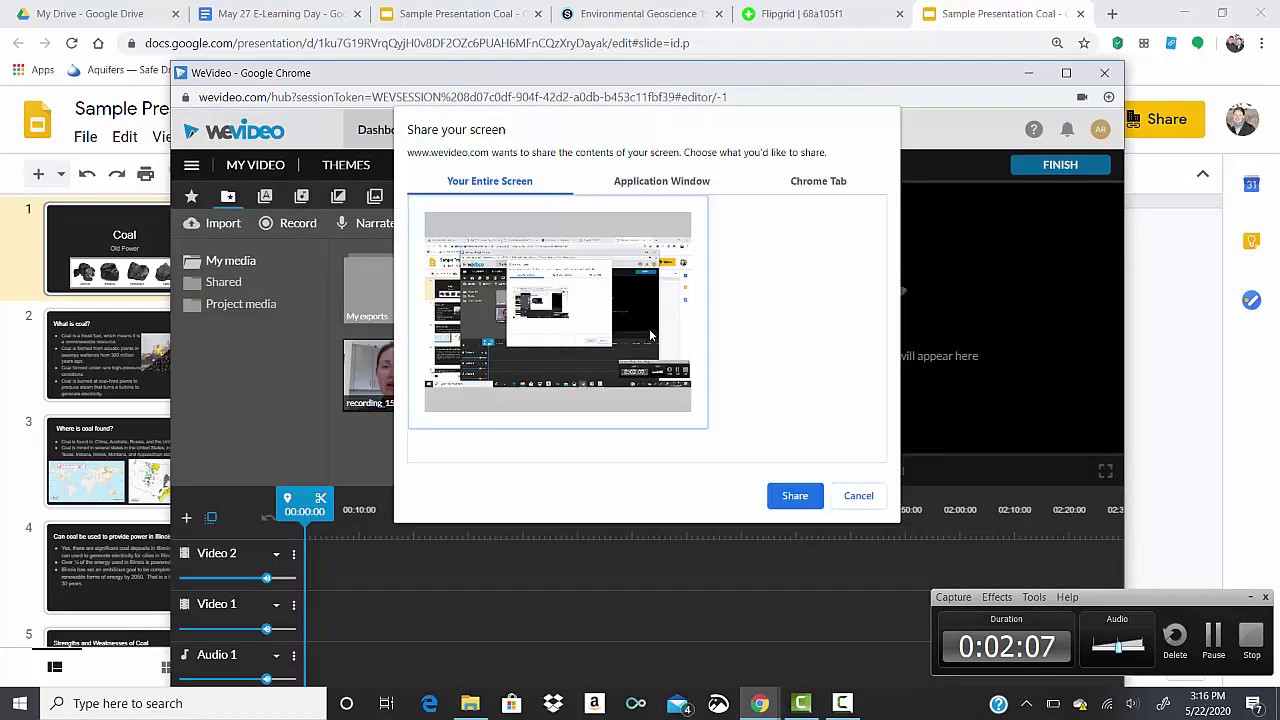
left_click(826, 186)
left_click(502, 213)
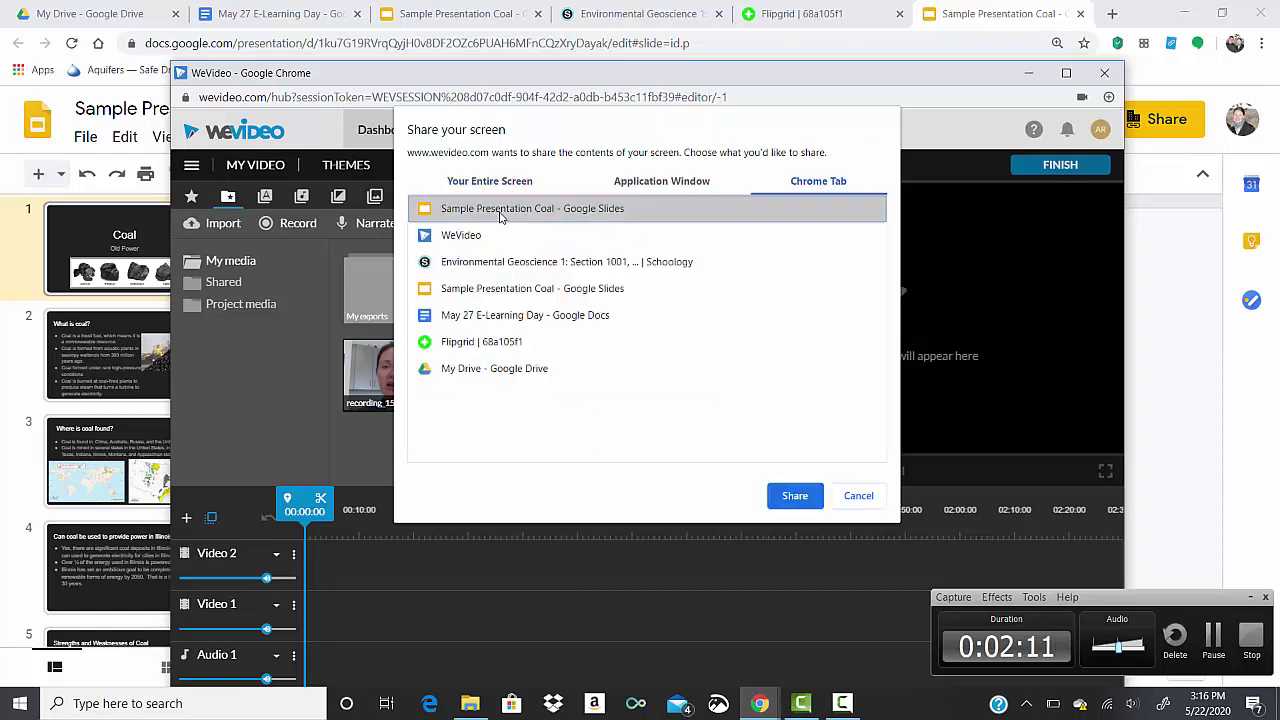
left_click(795, 496)
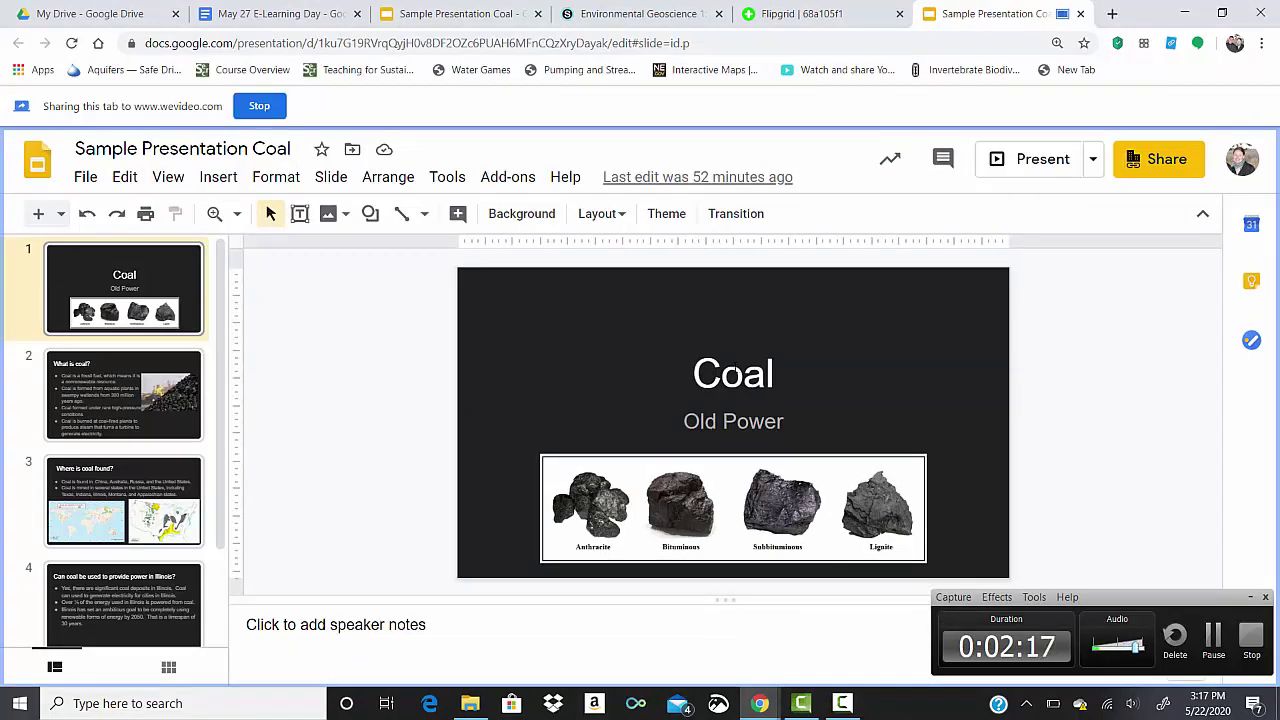
Present the Coal slideshow, stop tab sharing, and return to WeVideo's recording preview
left_click(1063, 160)
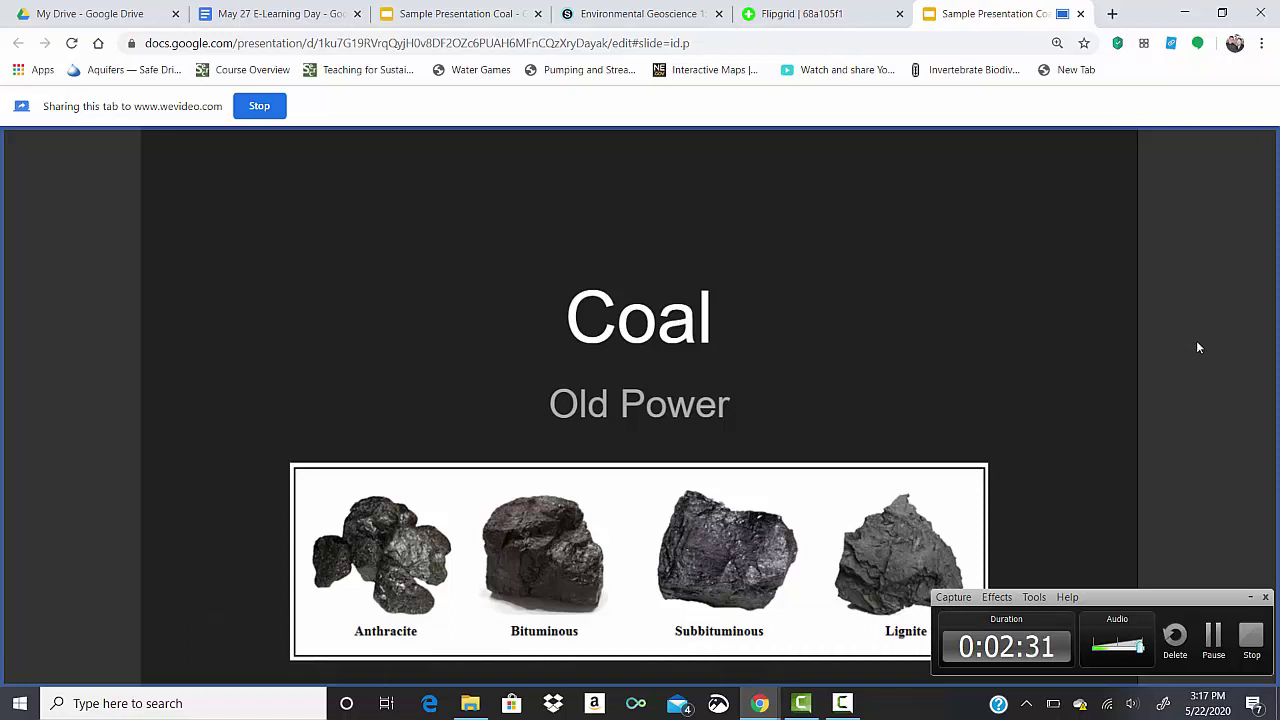
left_click(273, 110)
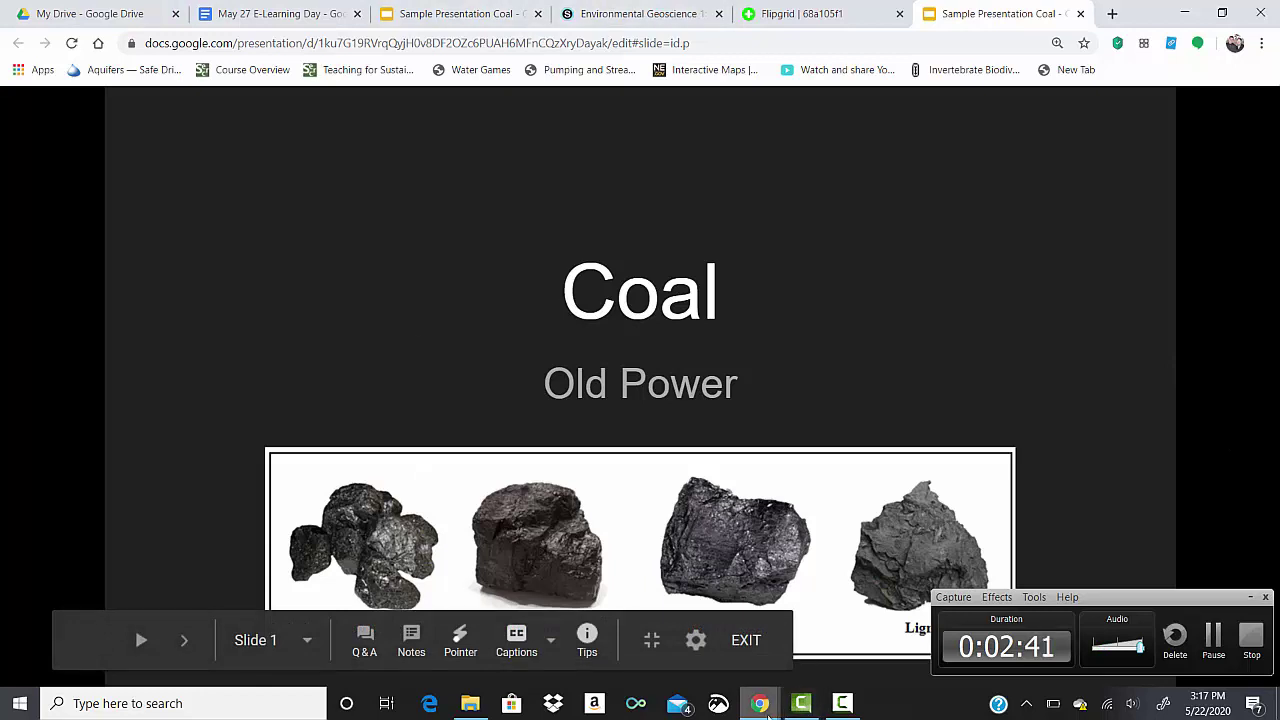
mouse_move(760, 703)
left_click(813, 656)
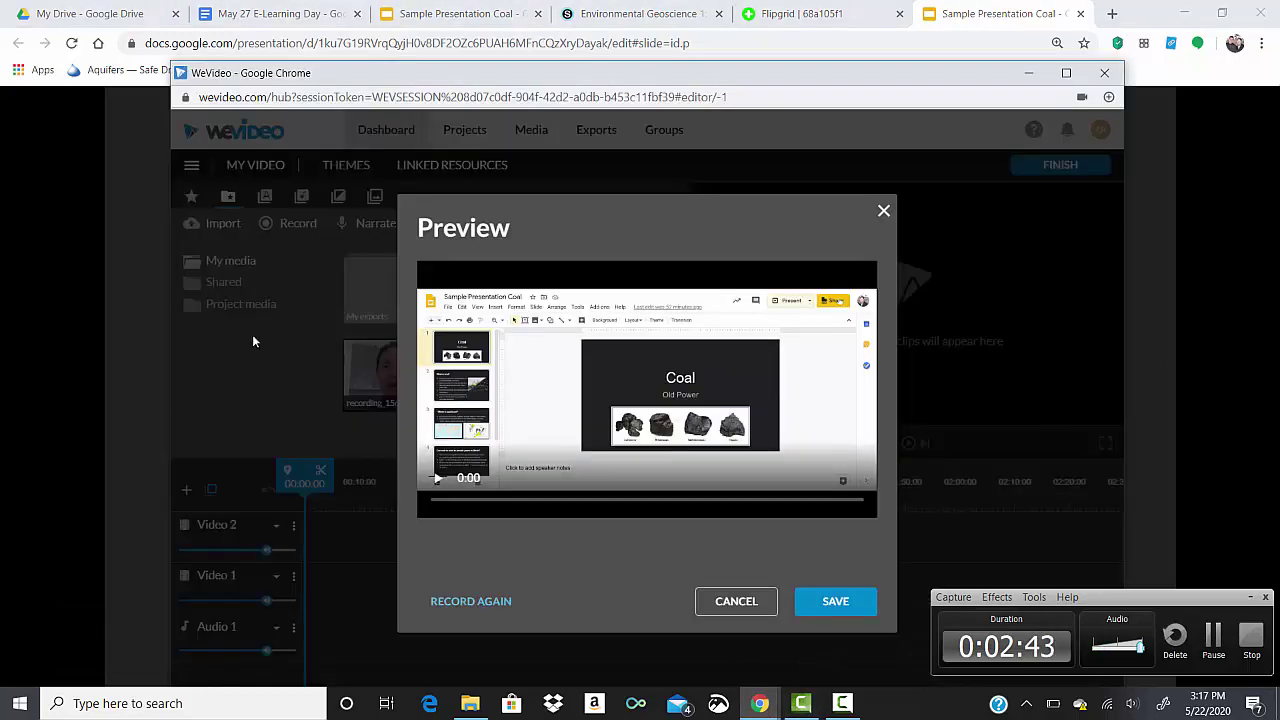
Save the Coal recording to the timeline and finish the video once it imports
left_click(835, 602)
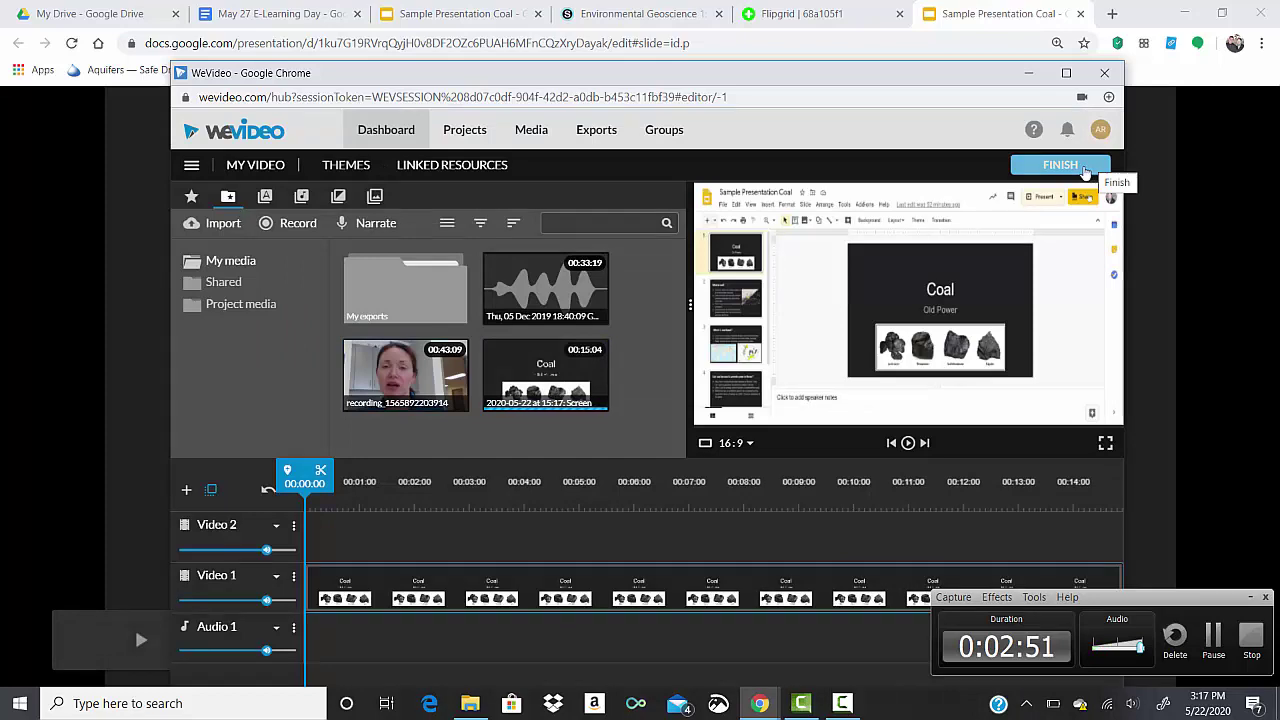
left_click(1085, 170)
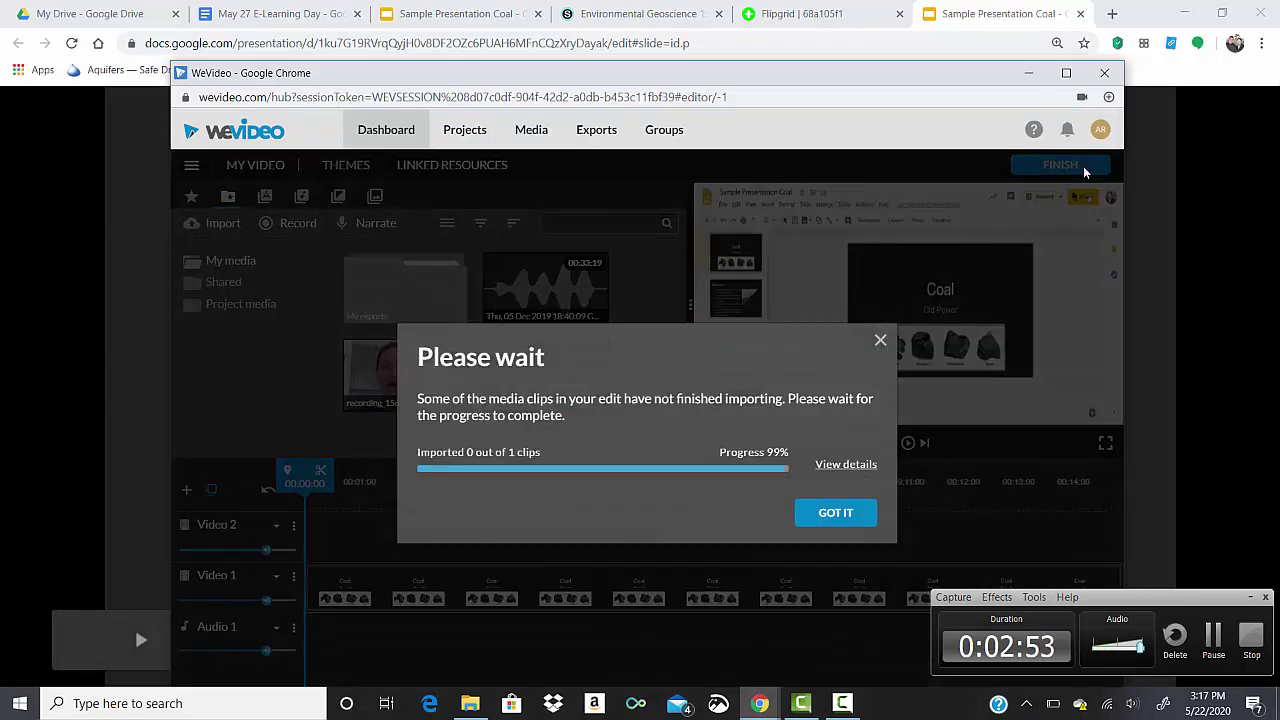
left_click(837, 514)
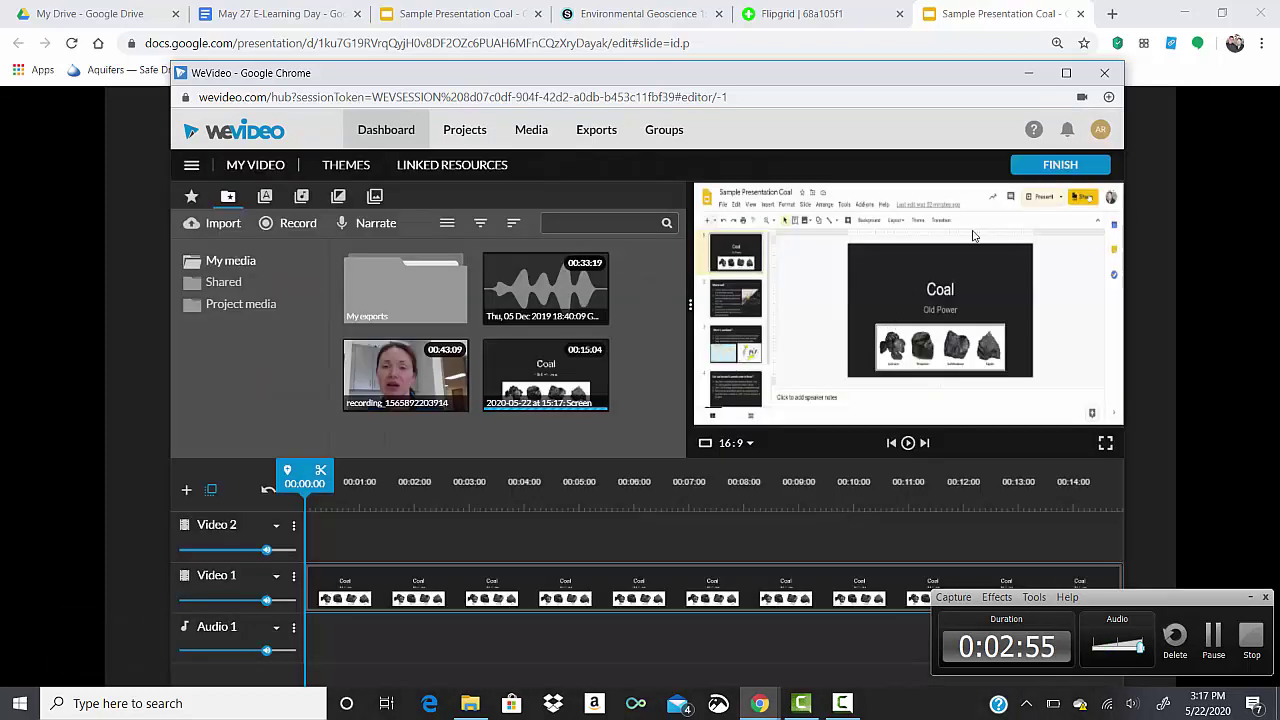
left_click(1048, 163)
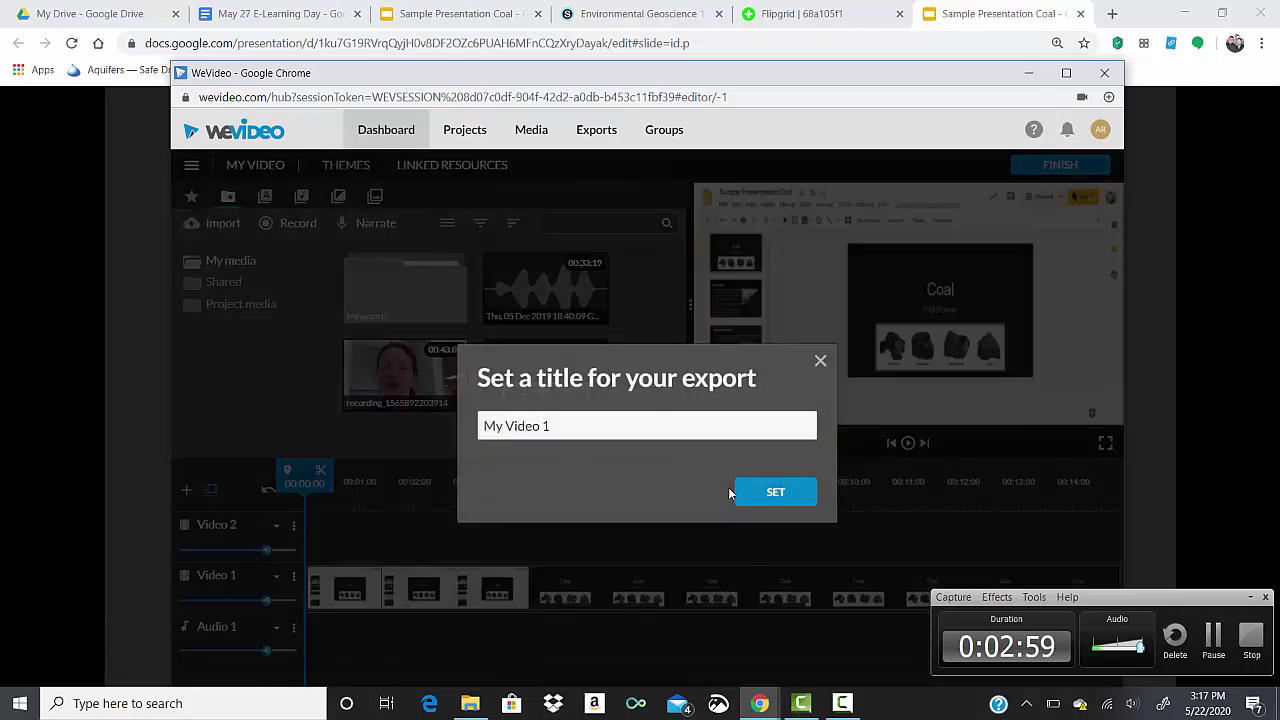
Keep the export title 'My Video 1' and export the video to Google Drive
left_click(762, 494)
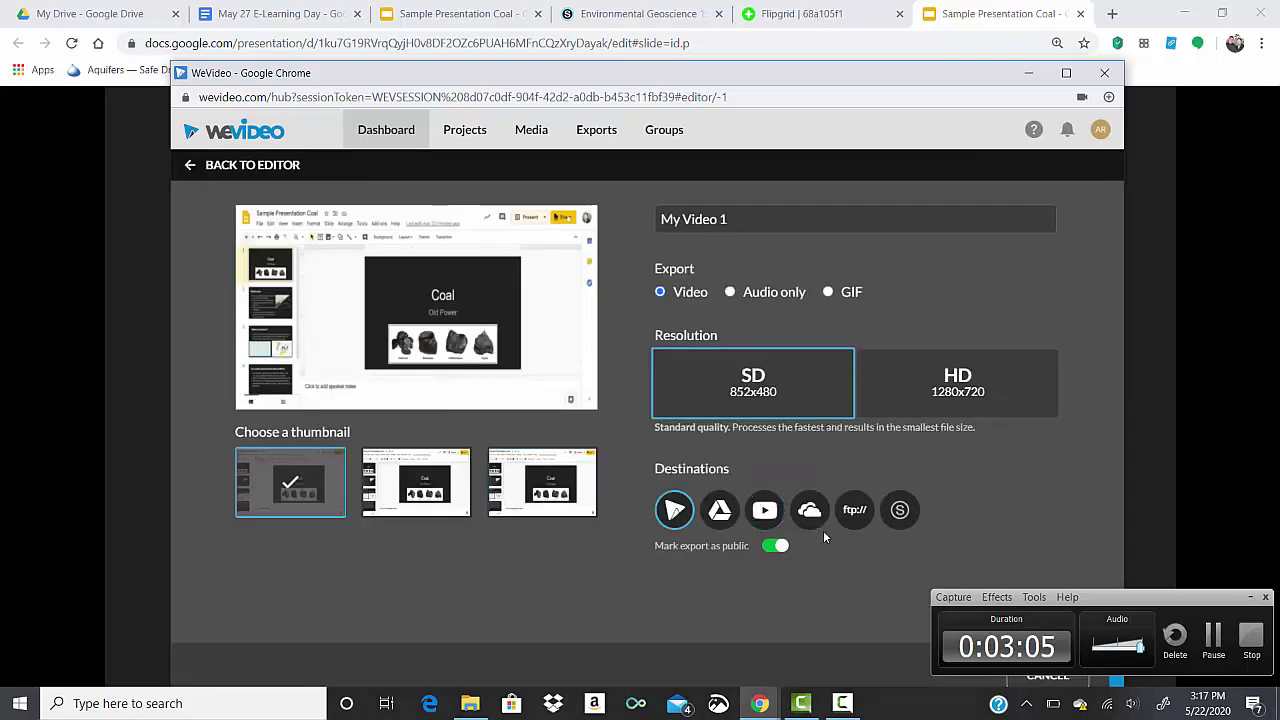
left_click(720, 510)
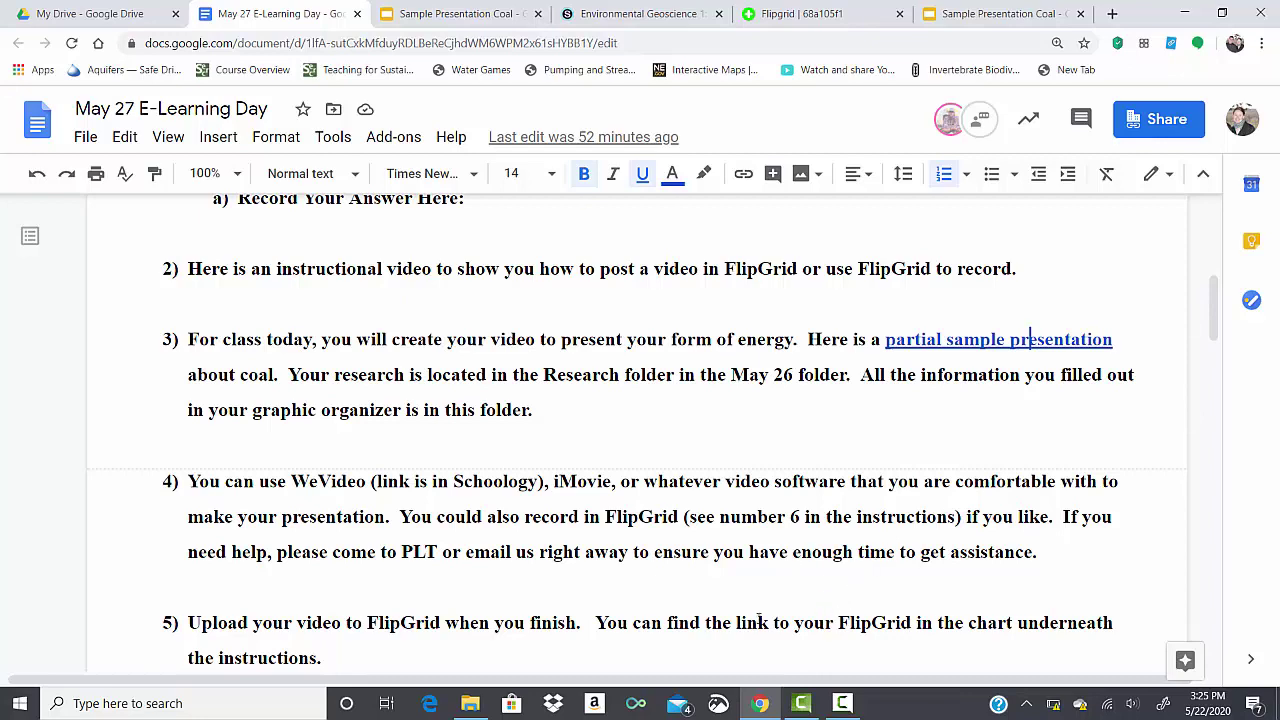
Highlight steps 2 and 3, the Flipgrid login instructions, in the document
scroll(759, 619, "down", 2)
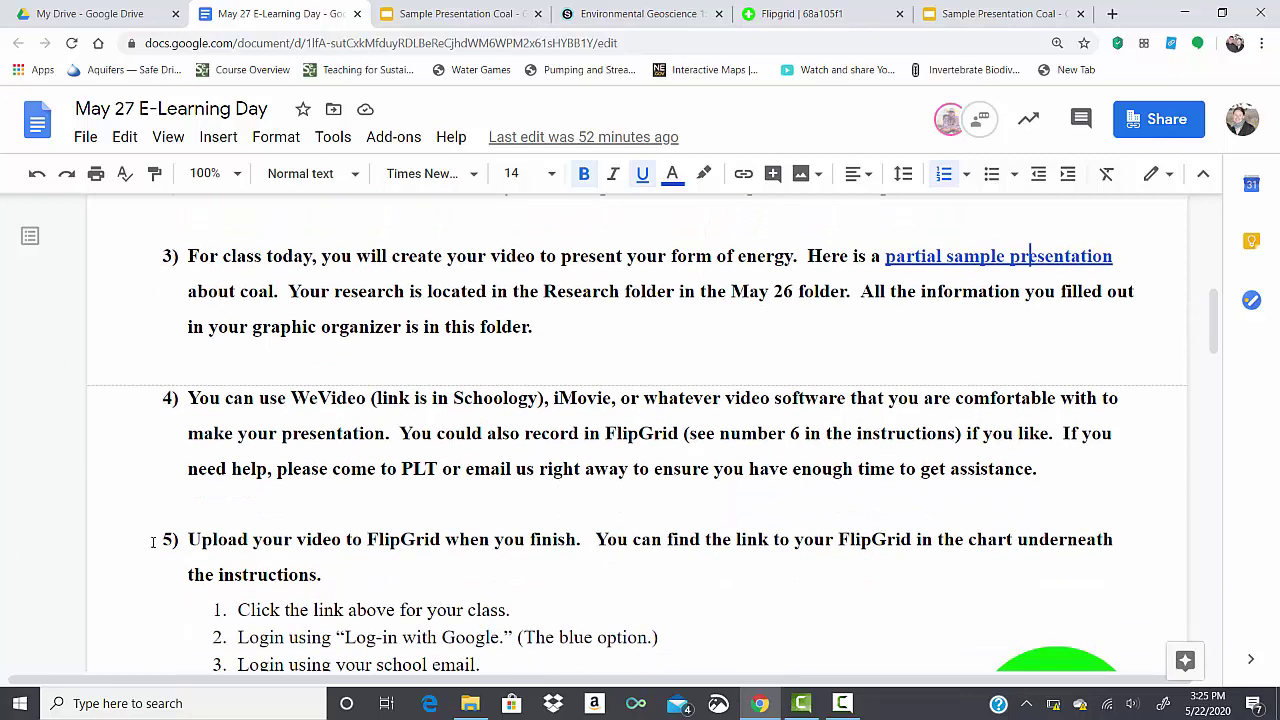
scroll(171, 404, "down", 6)
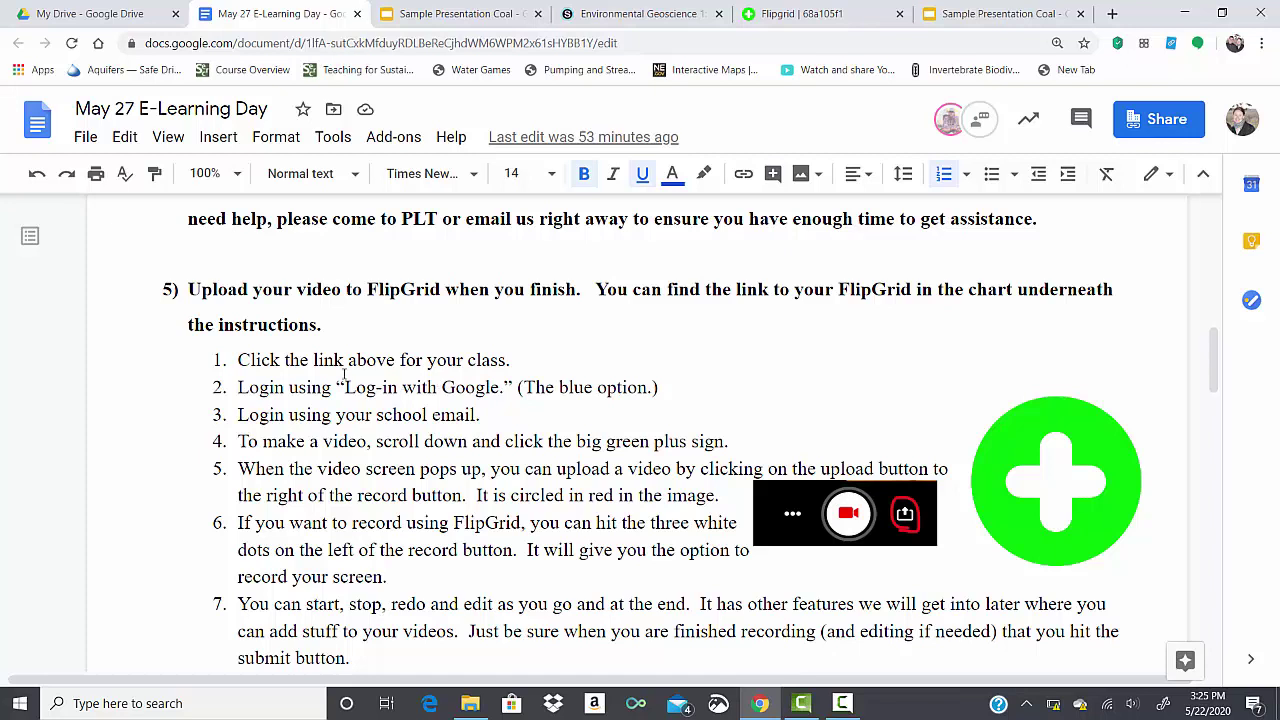
left_click_drag(234, 387, 518, 412)
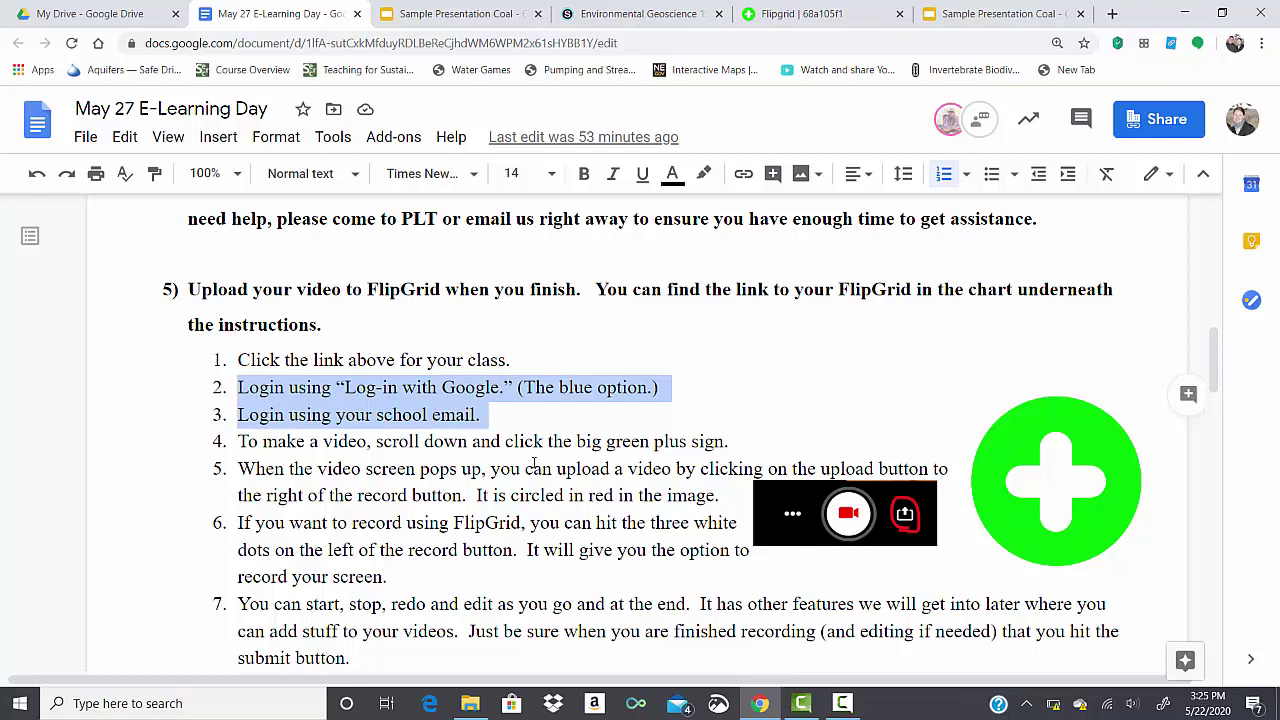
Open the first group's Flip Grid Link from the table in a new tab
scroll(510, 458, "down", 3)
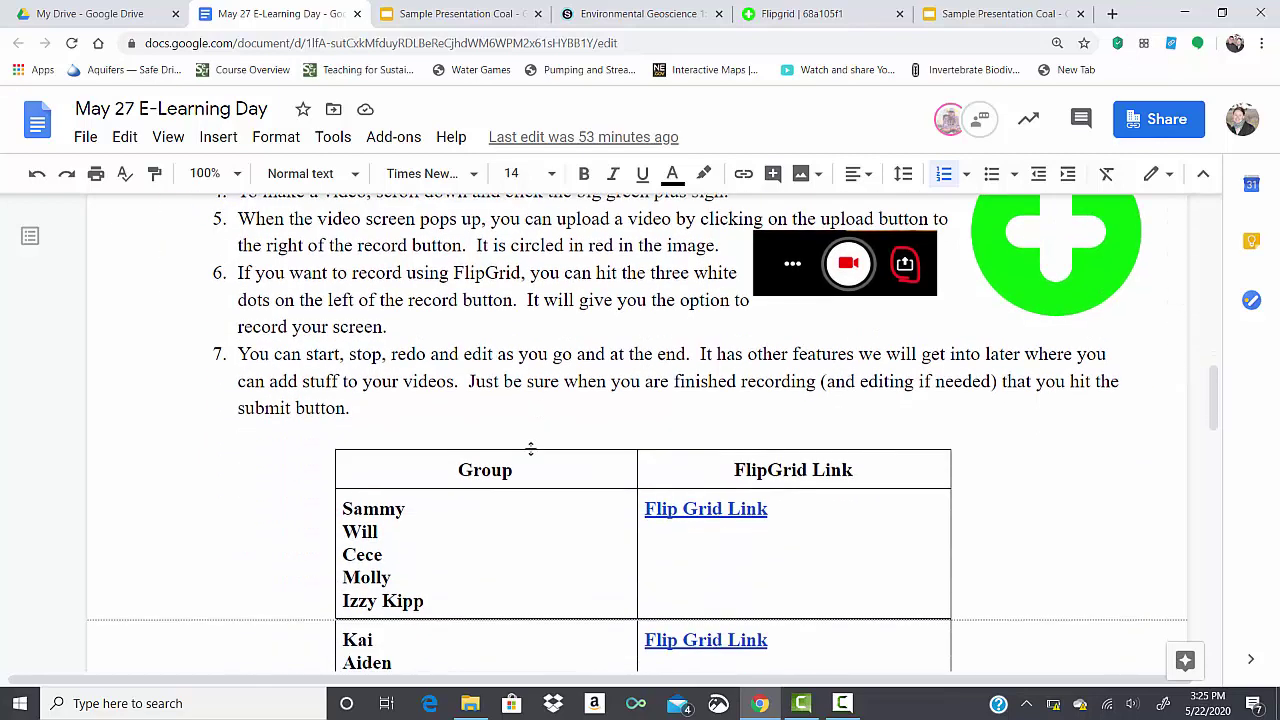
scroll(554, 445, "down", 1)
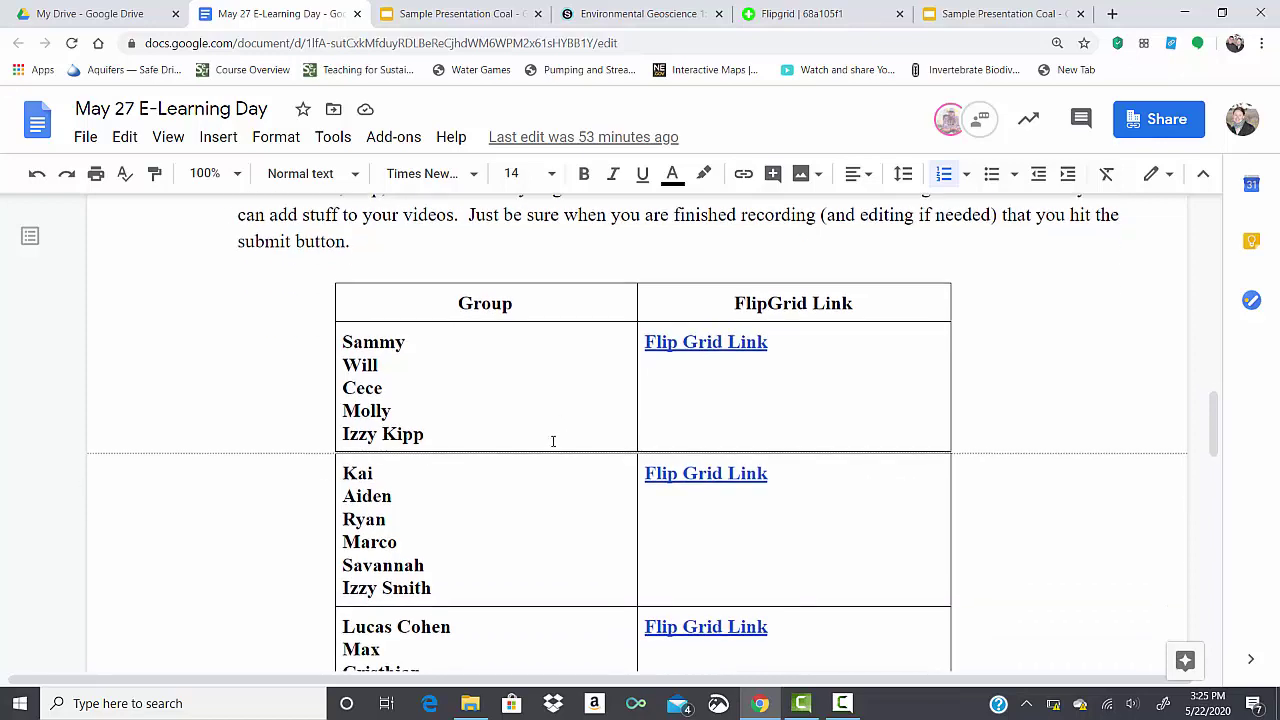
left_click(733, 342)
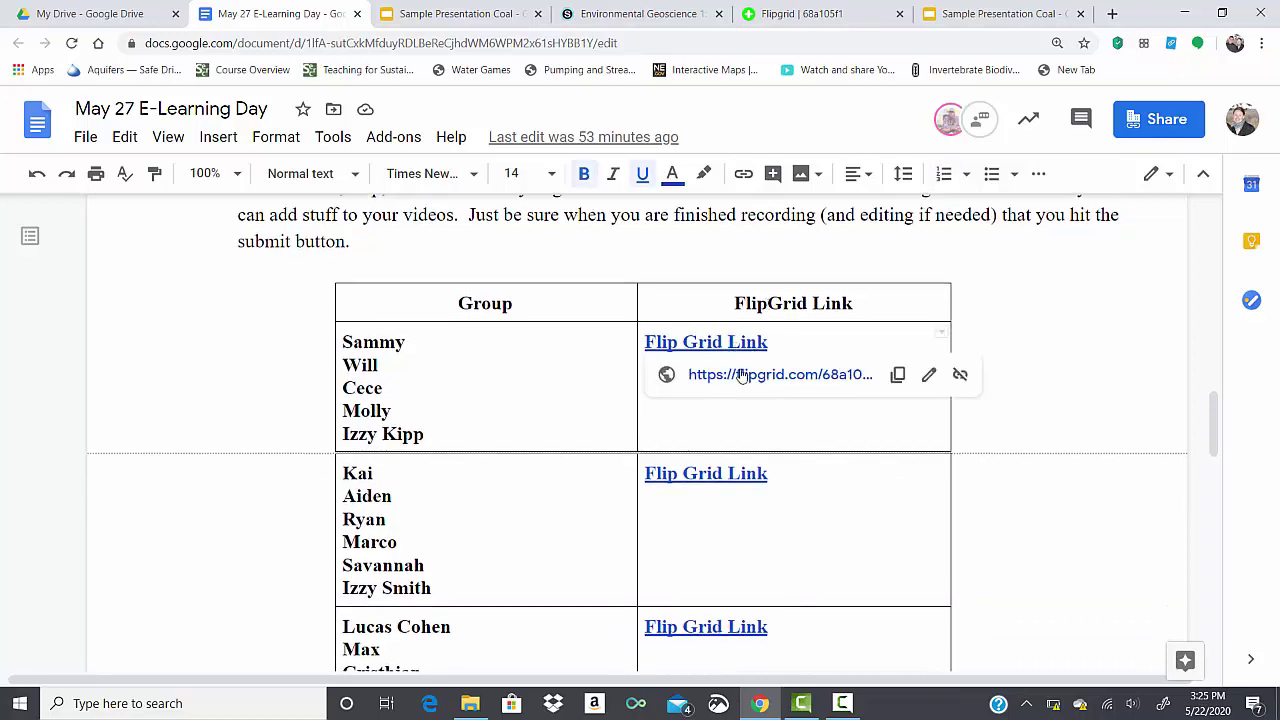
left_click(745, 376)
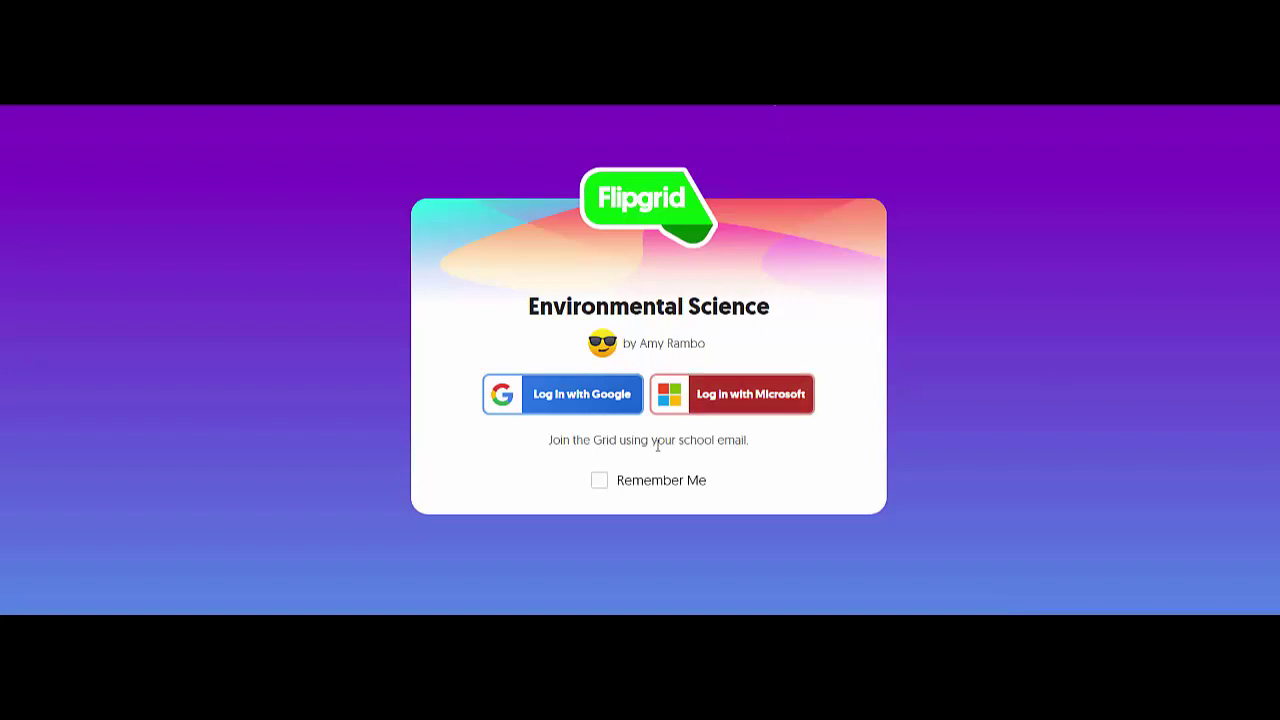
Sign in to Flipgrid with the teacher's Google account
left_click(600, 404)
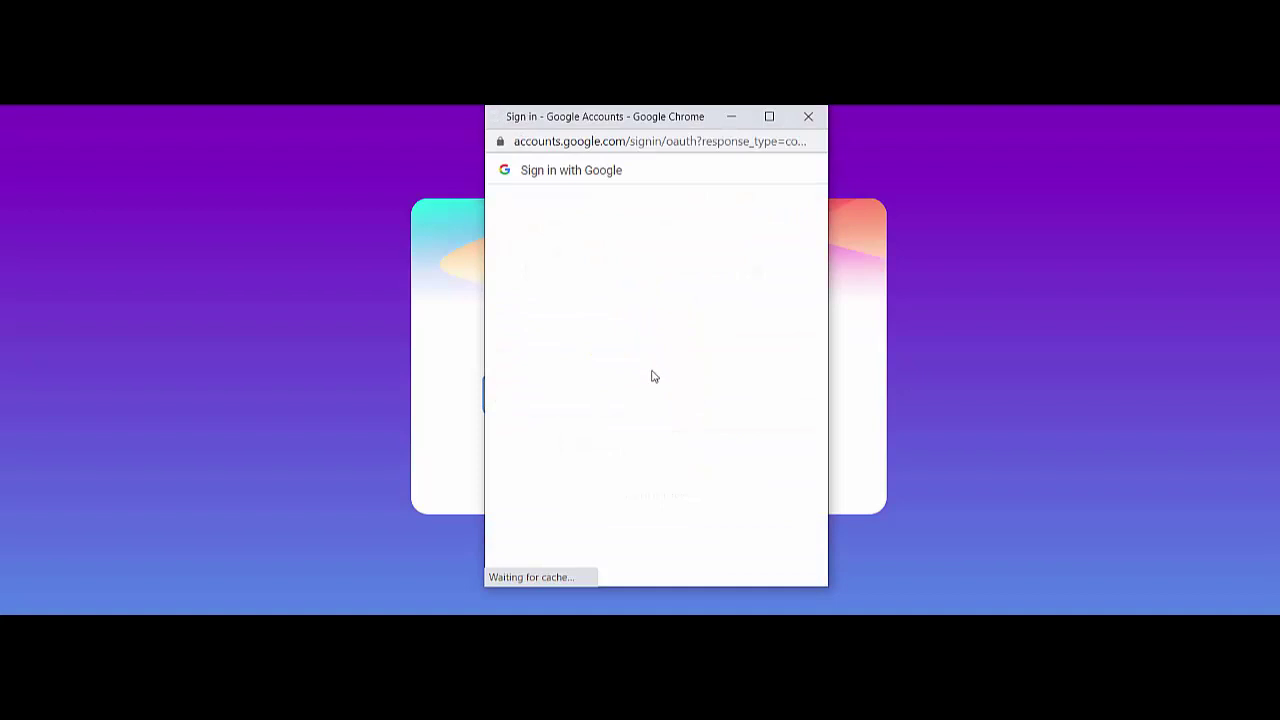
left_click(616, 378)
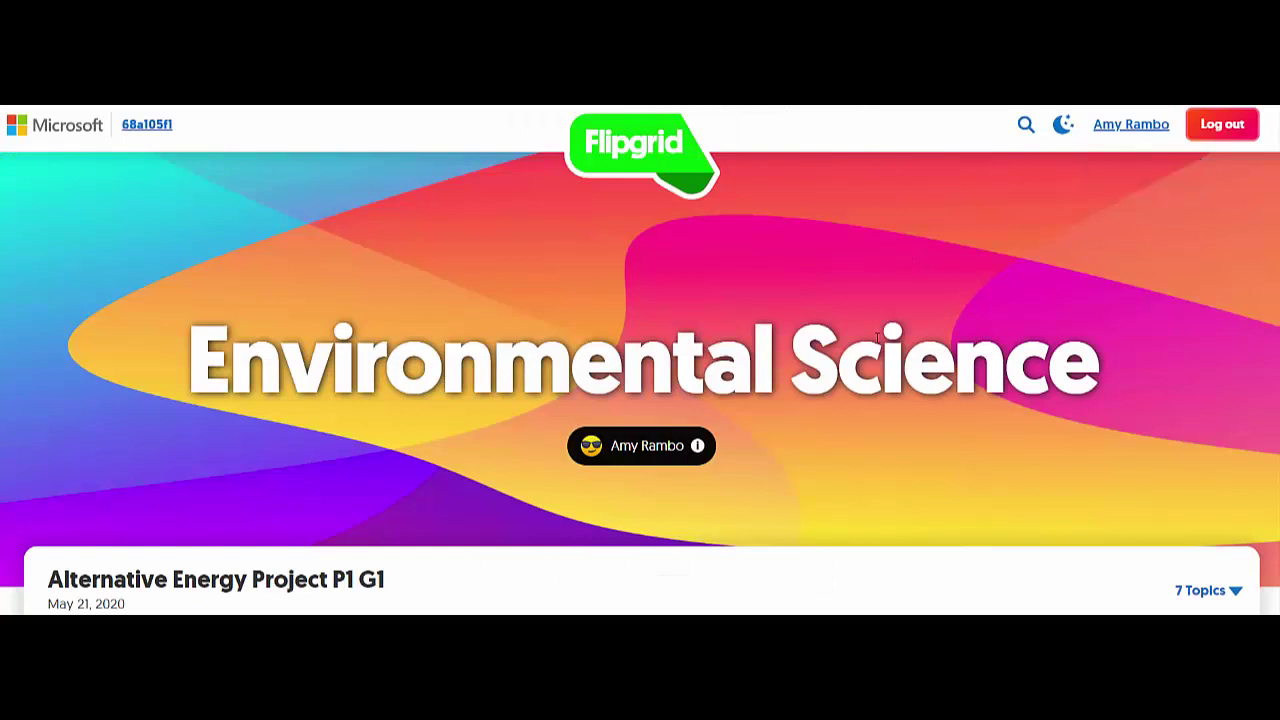
Start a new response to the Alternative Energy Project P1 G1 topic, choosing video upload
scroll(877, 338, "down", 1)
scroll(875, 336, "down", 1)
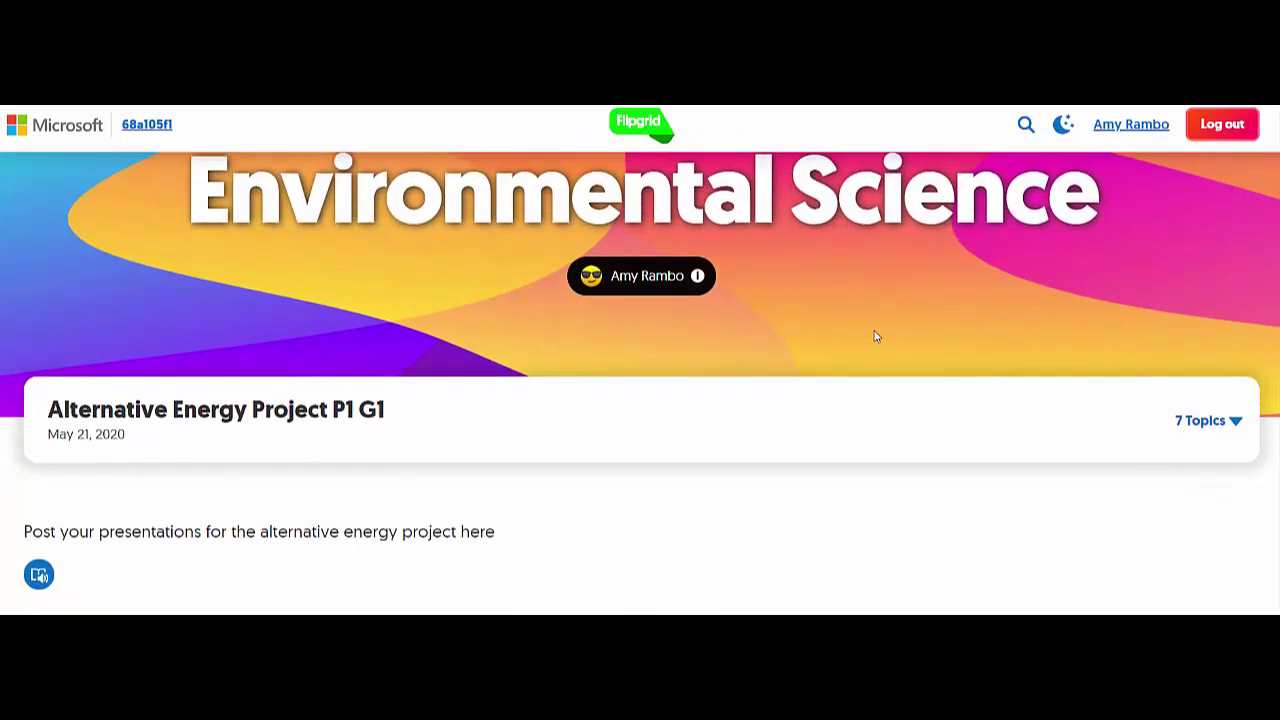
scroll(873, 330, "down", 3)
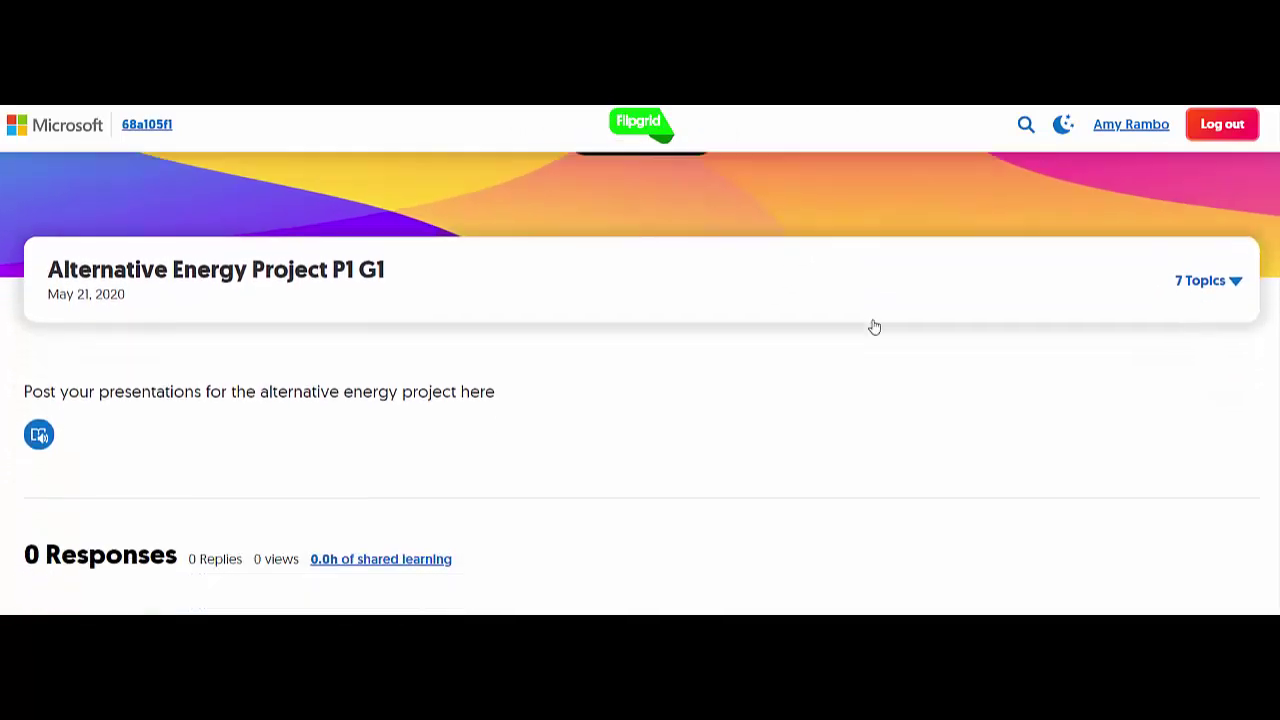
scroll(874, 325, "down", 2)
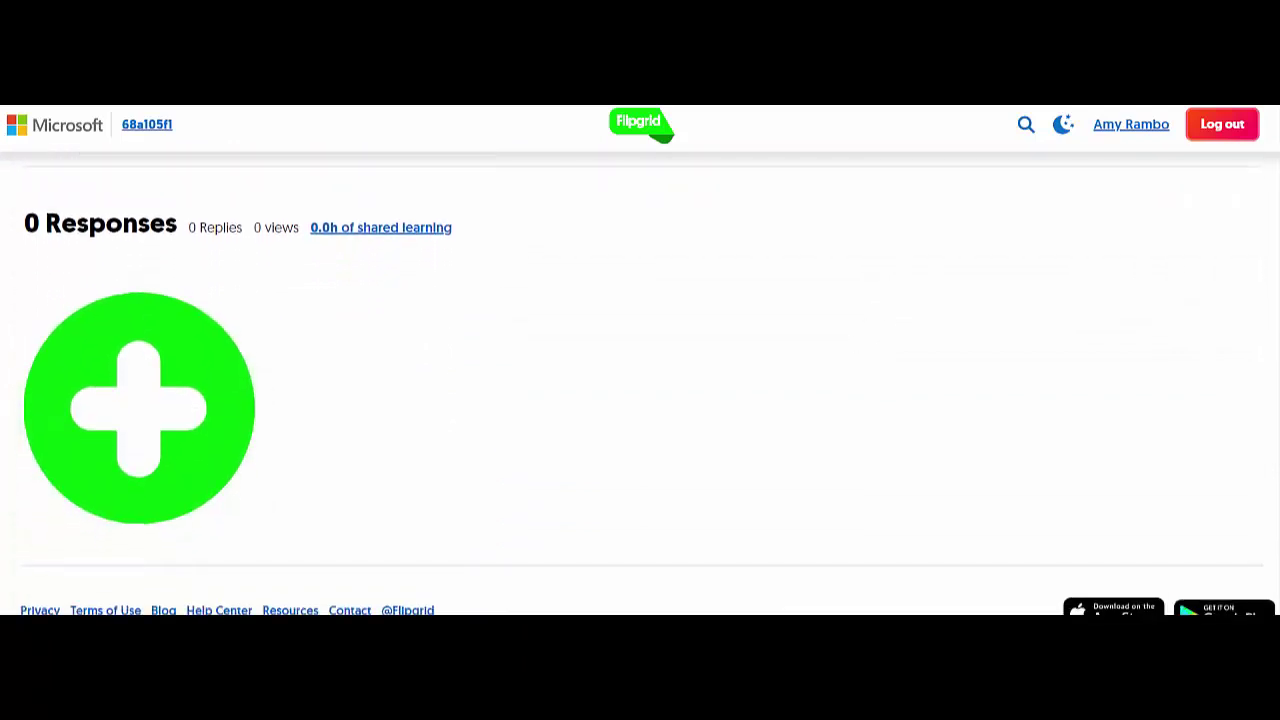
left_click(149, 403)
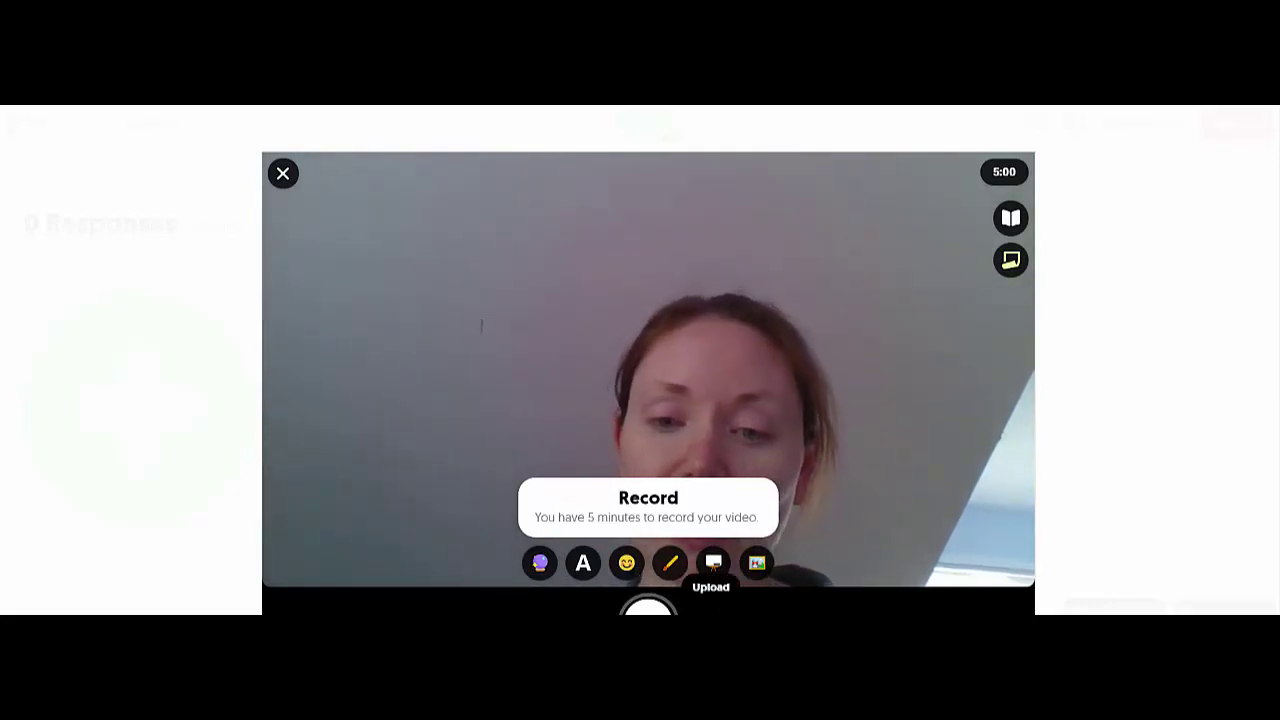
left_click(713, 562)
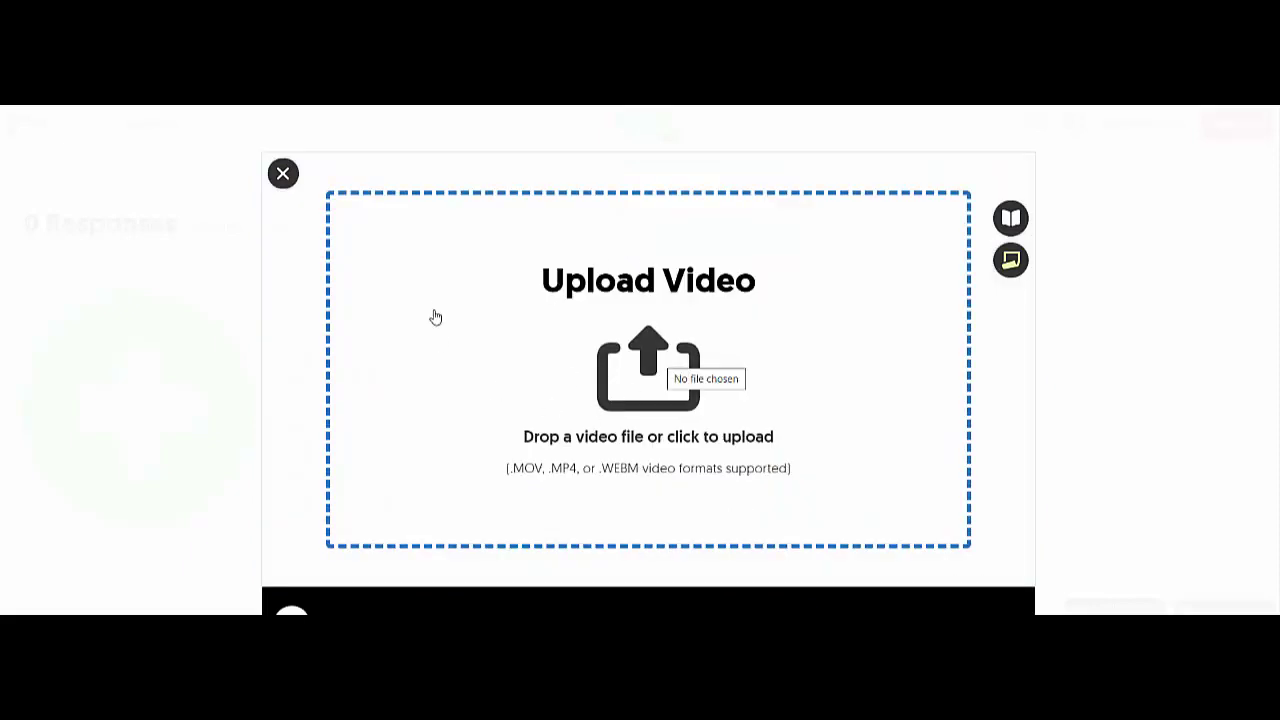
Open the video file chooser, then cancel it to return to the camera recorder
left_click(641, 385)
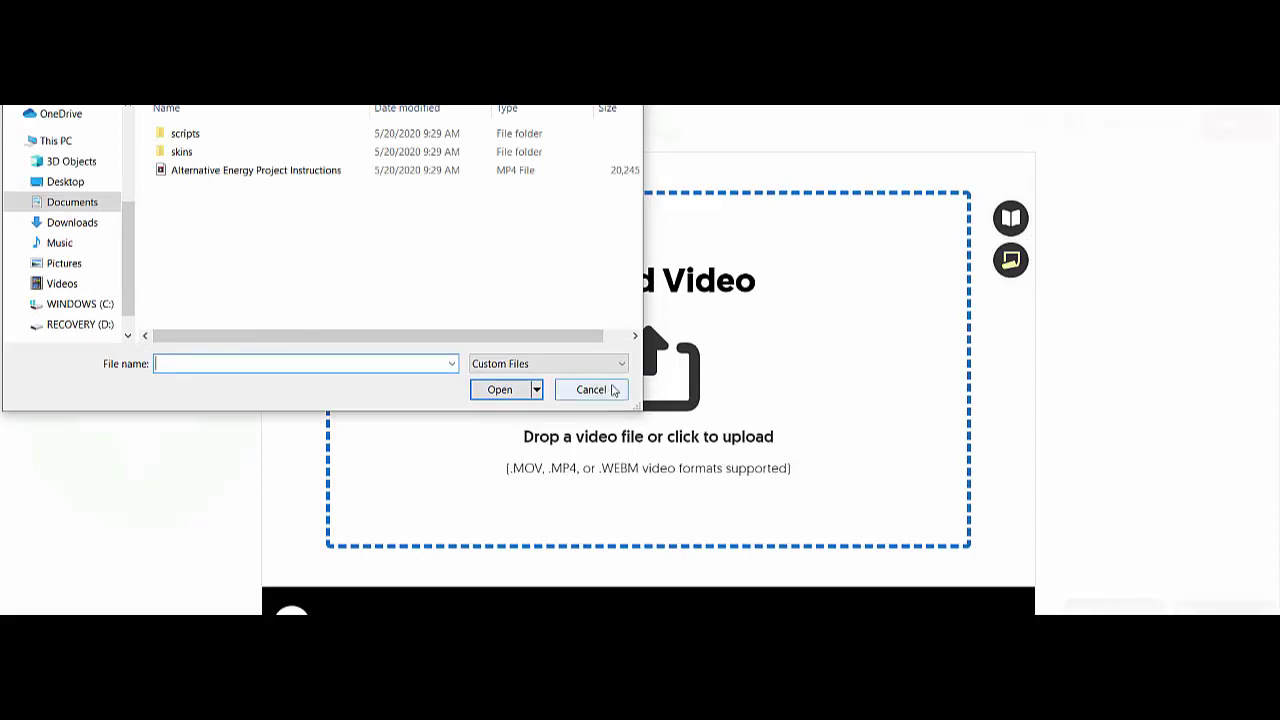
left_click_drag(289, 27, 326, 163)
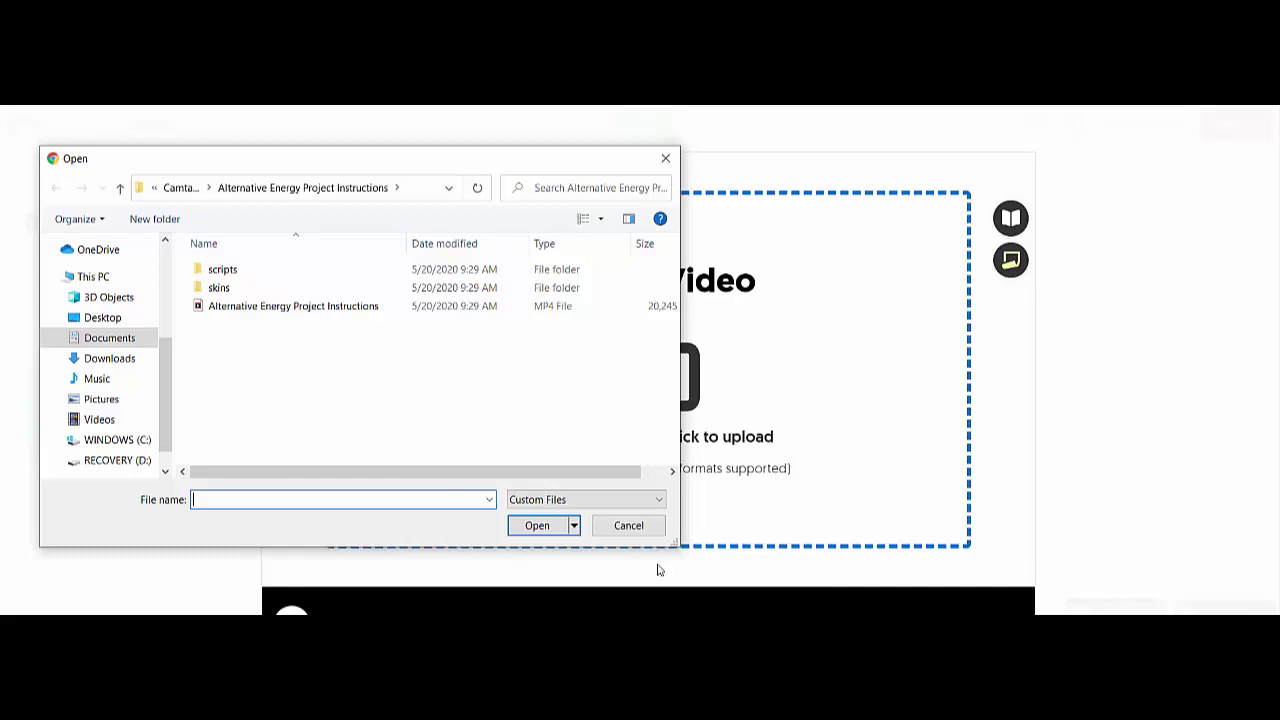
left_click(634, 527)
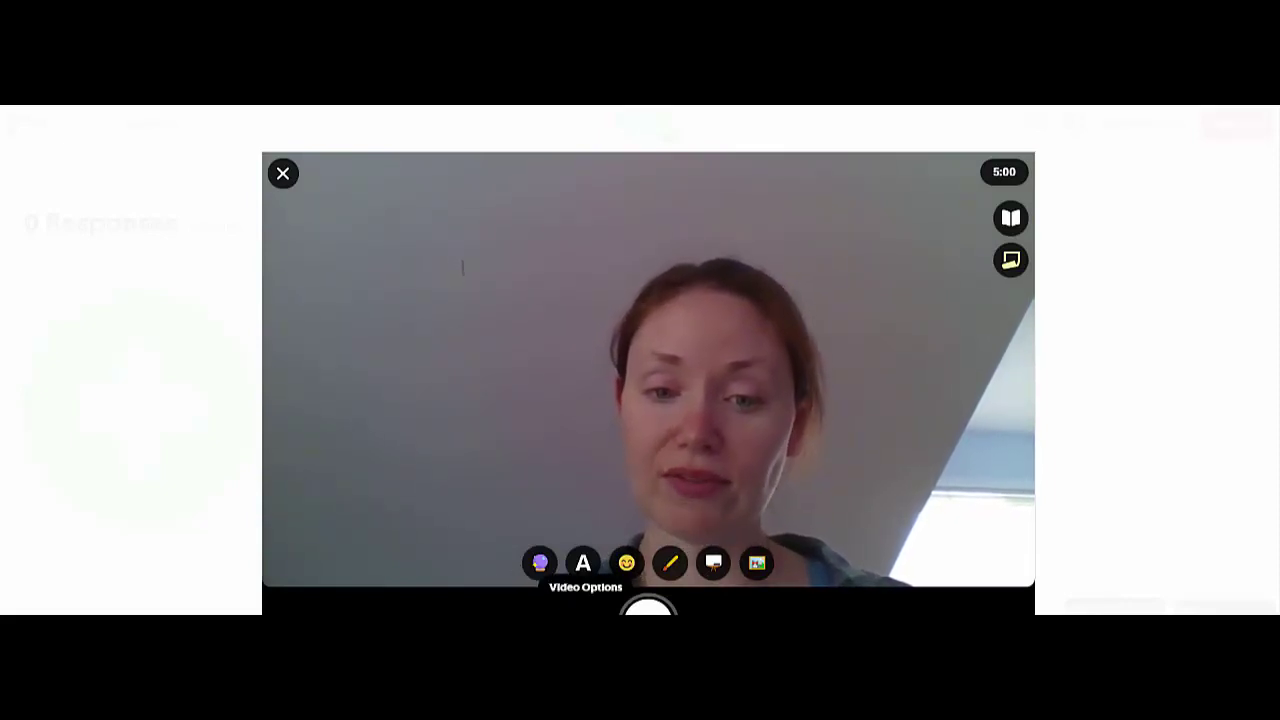
Start a Screen Recording (Beta) capturing the Sample Presentation Coal Chrome tab
left_click(540, 562)
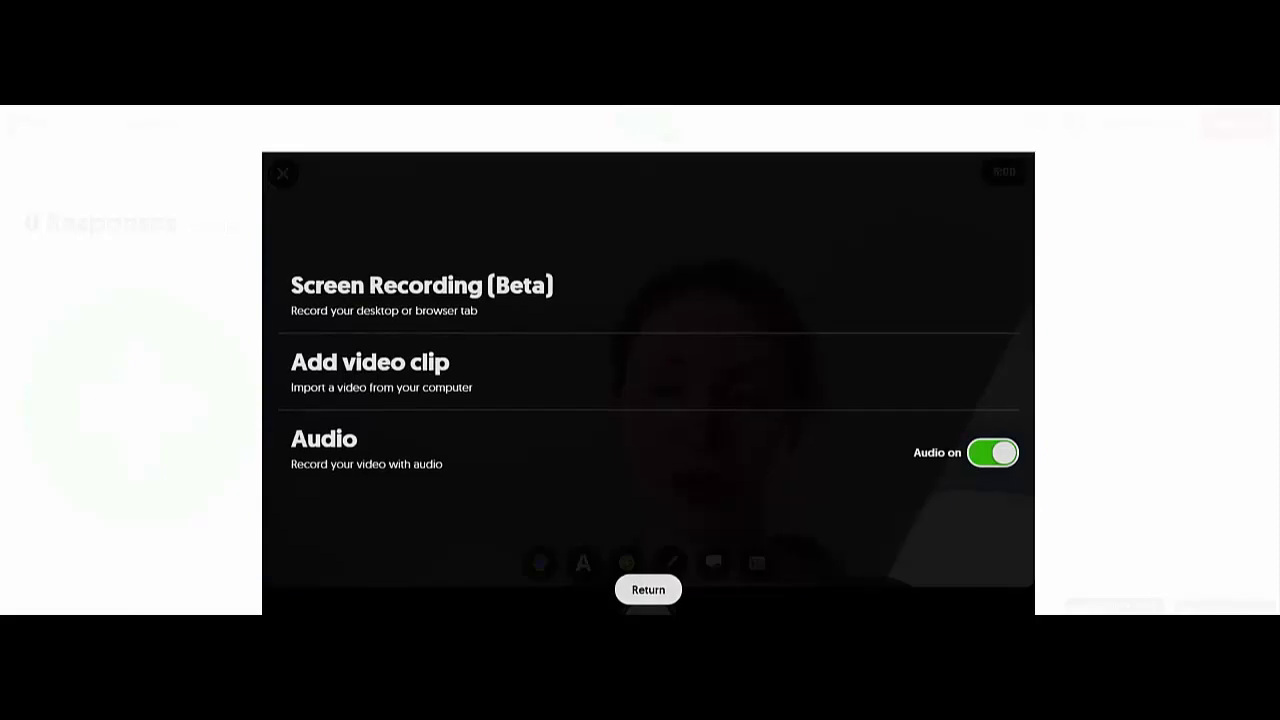
left_click(430, 291)
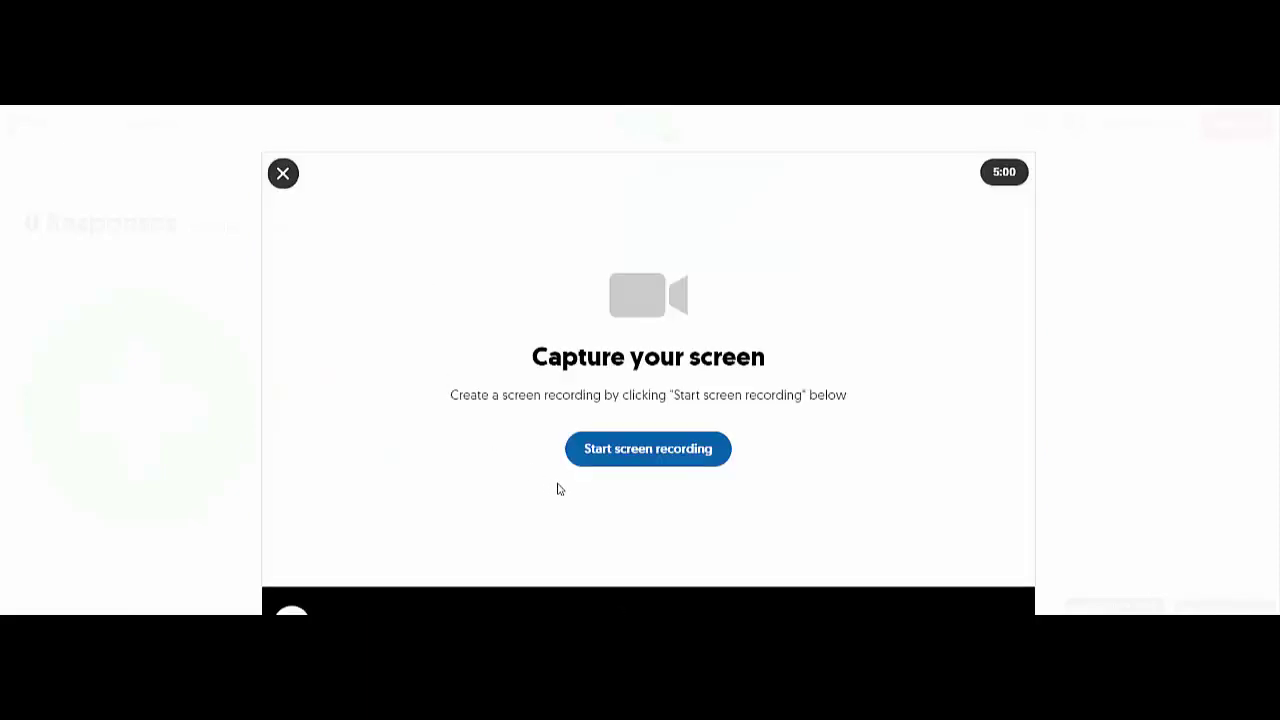
left_click(632, 455)
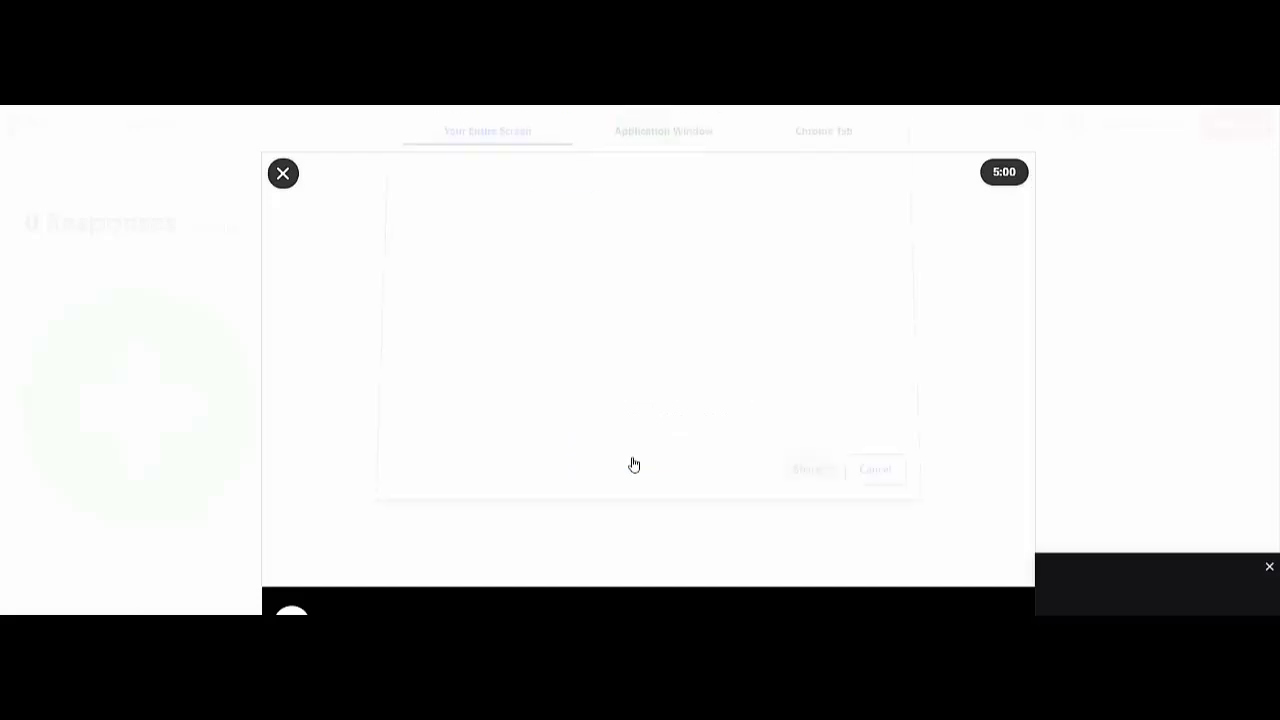
left_click(826, 145)
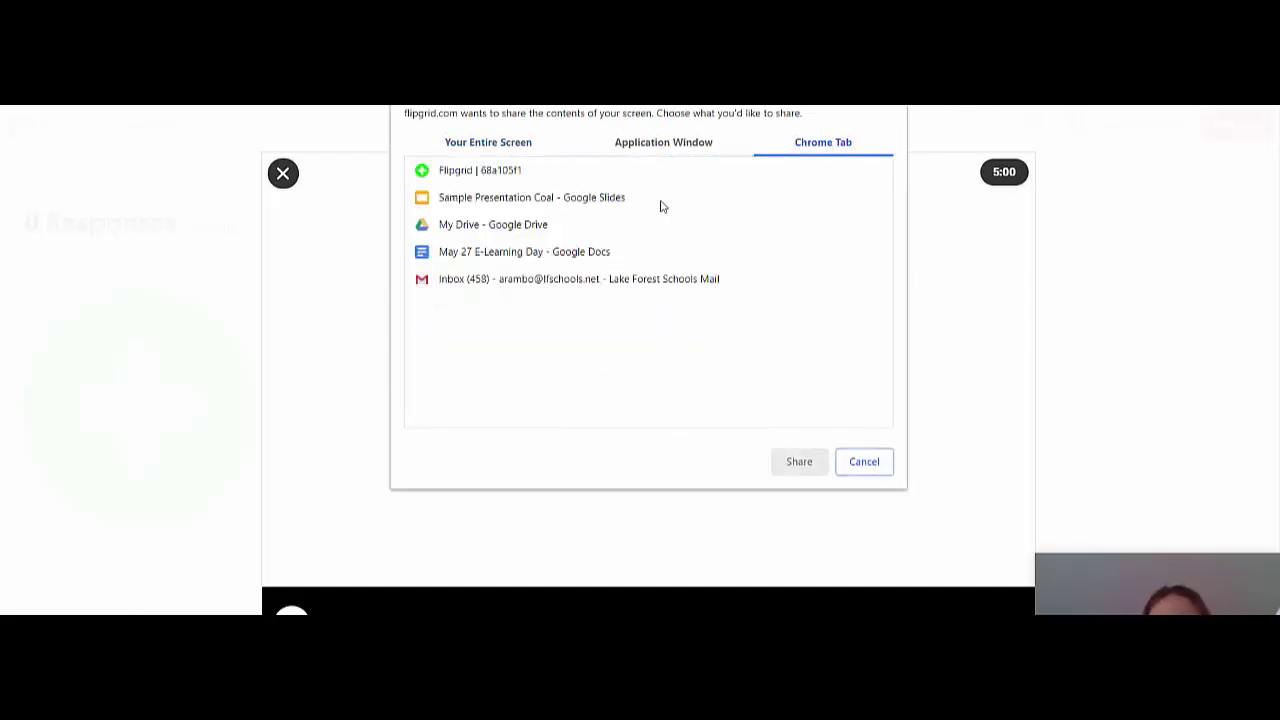
left_click(553, 205)
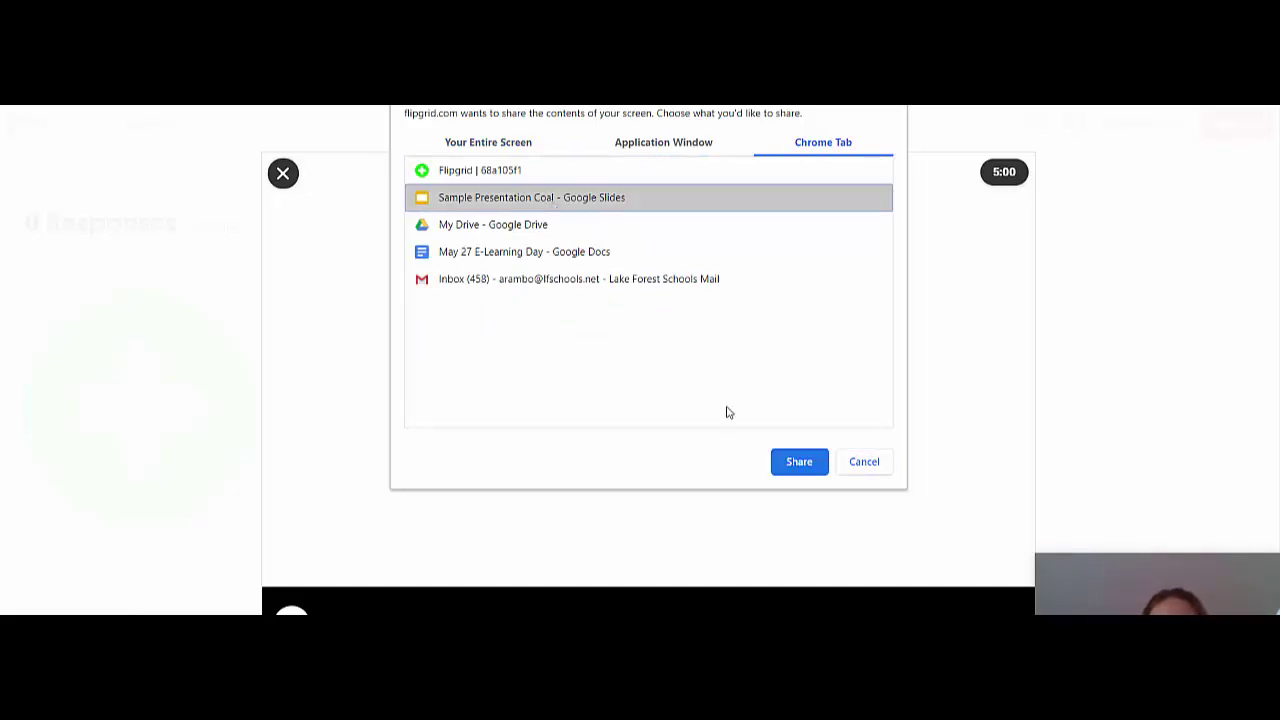
left_click(800, 461)
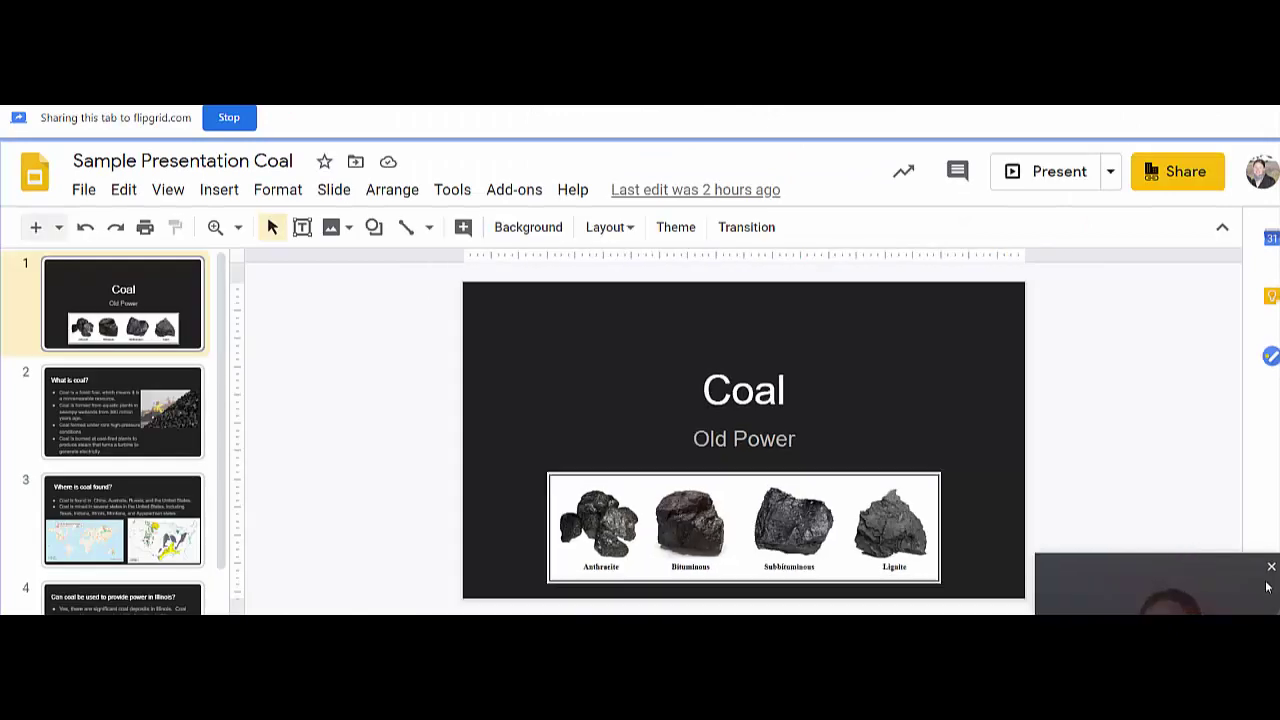
Present the Coal slideshow for capture, then stop tab sharing and accept the clip
left_click(1272, 568)
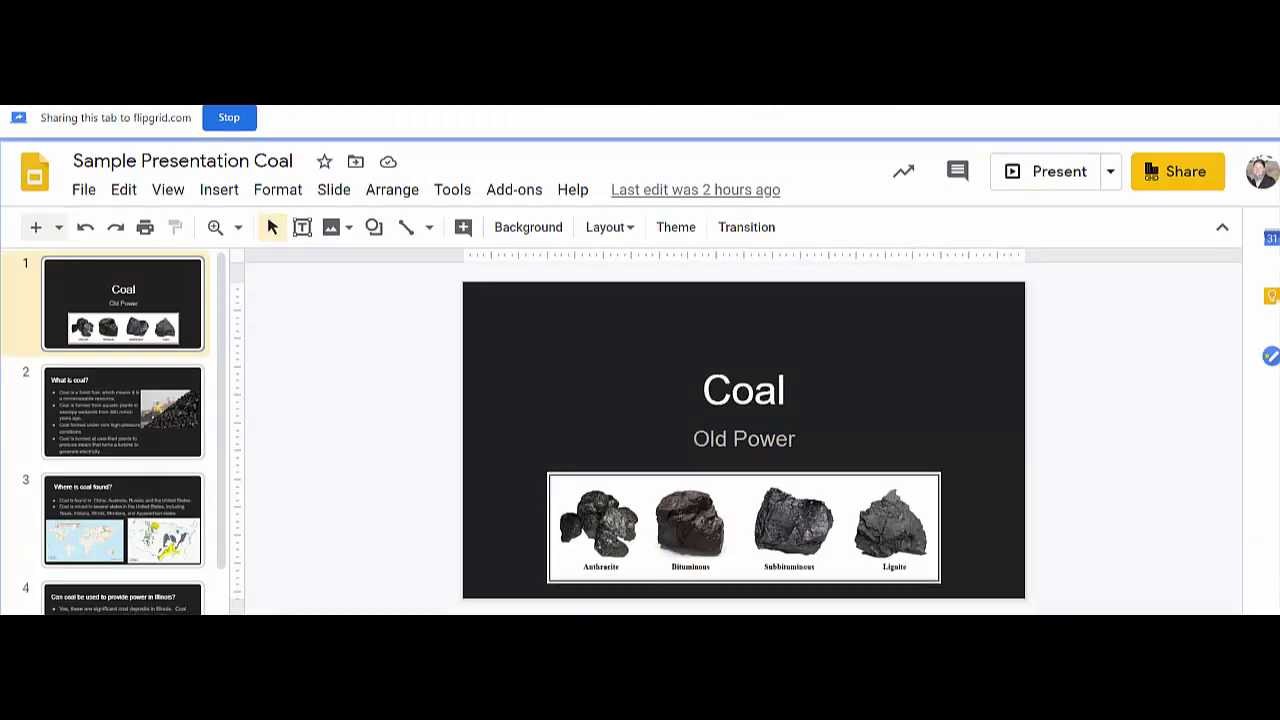
left_click(1042, 179)
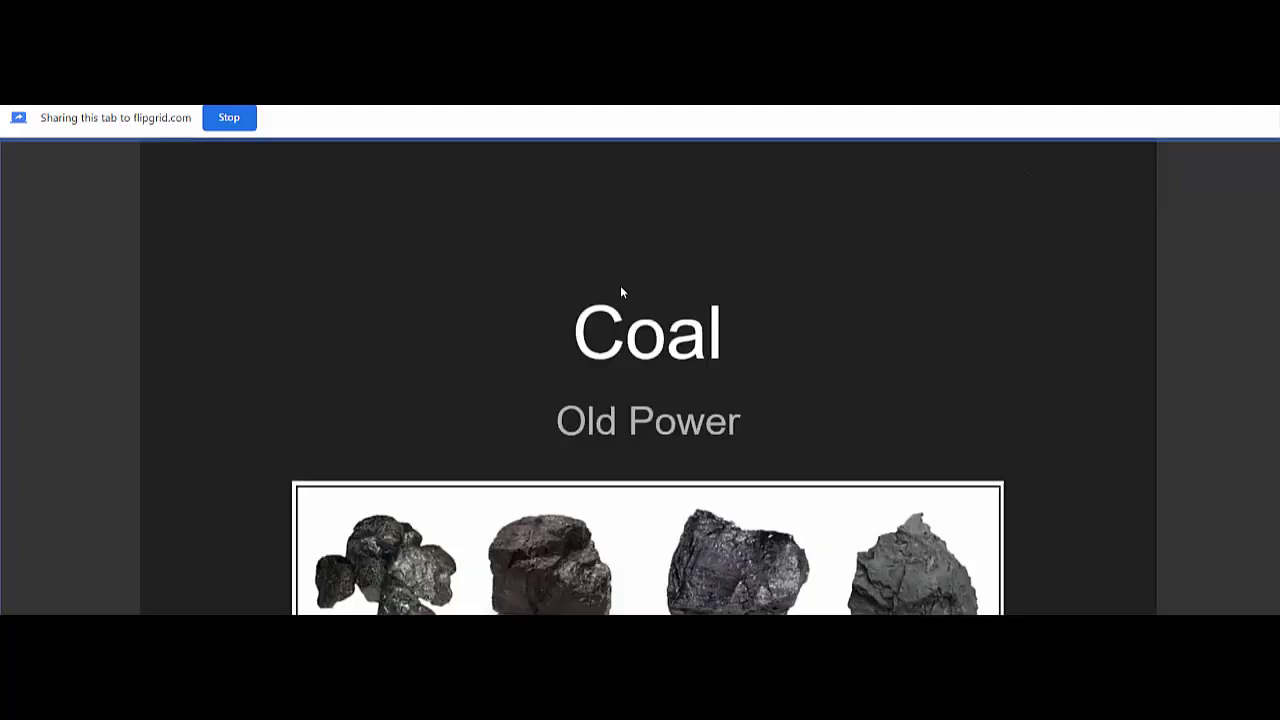
left_click(229, 121)
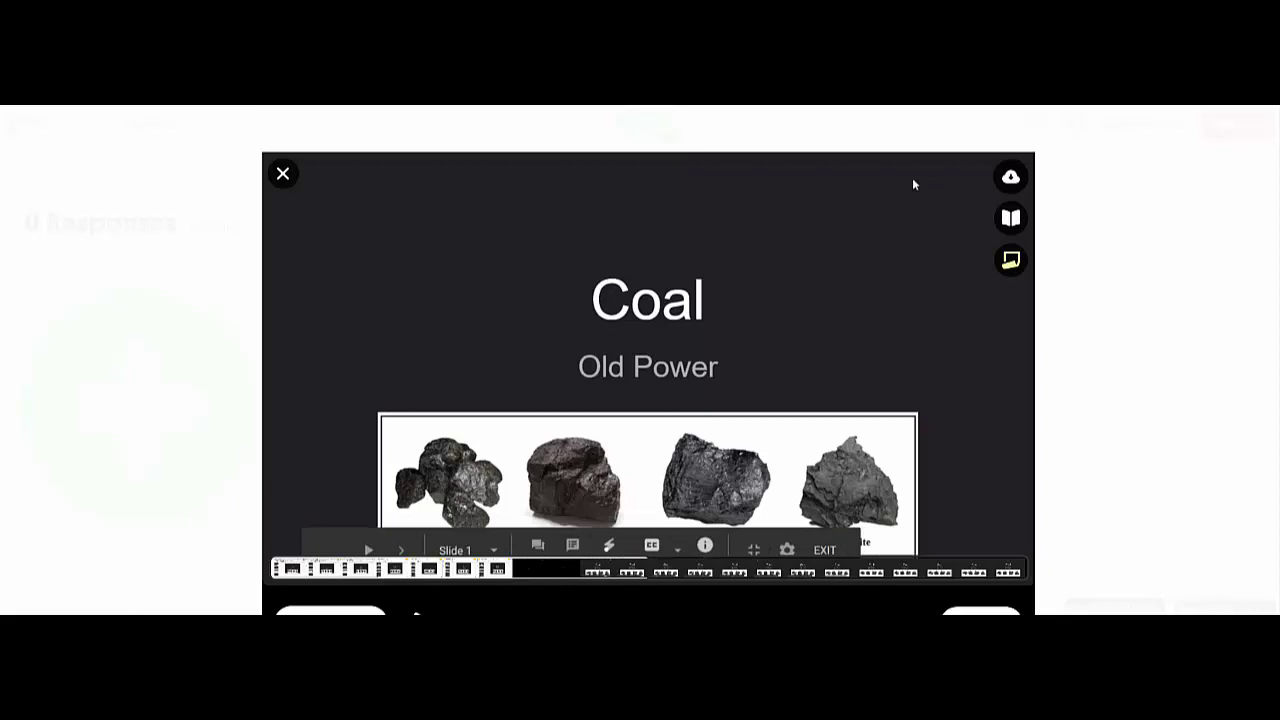
left_click(980, 612)
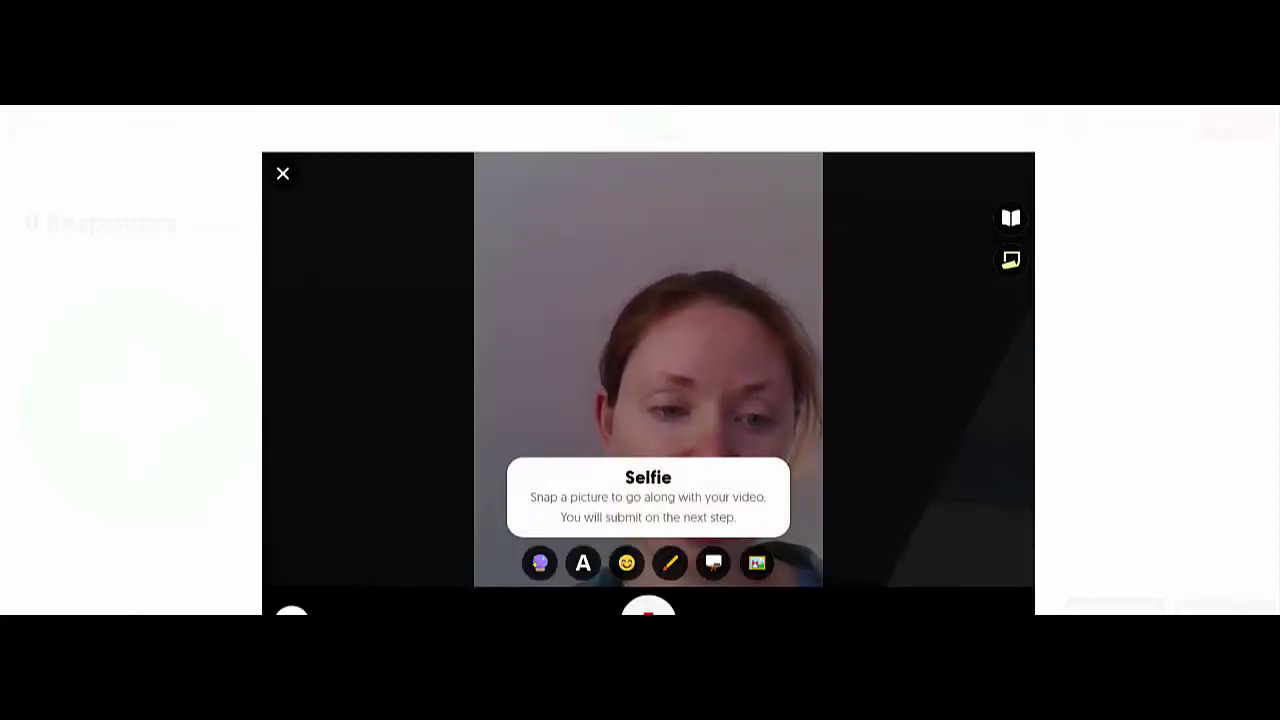
Skip the selfie and discard the demo Flipgrid recording without posting it
left_click(648, 610)
left_click(283, 173)
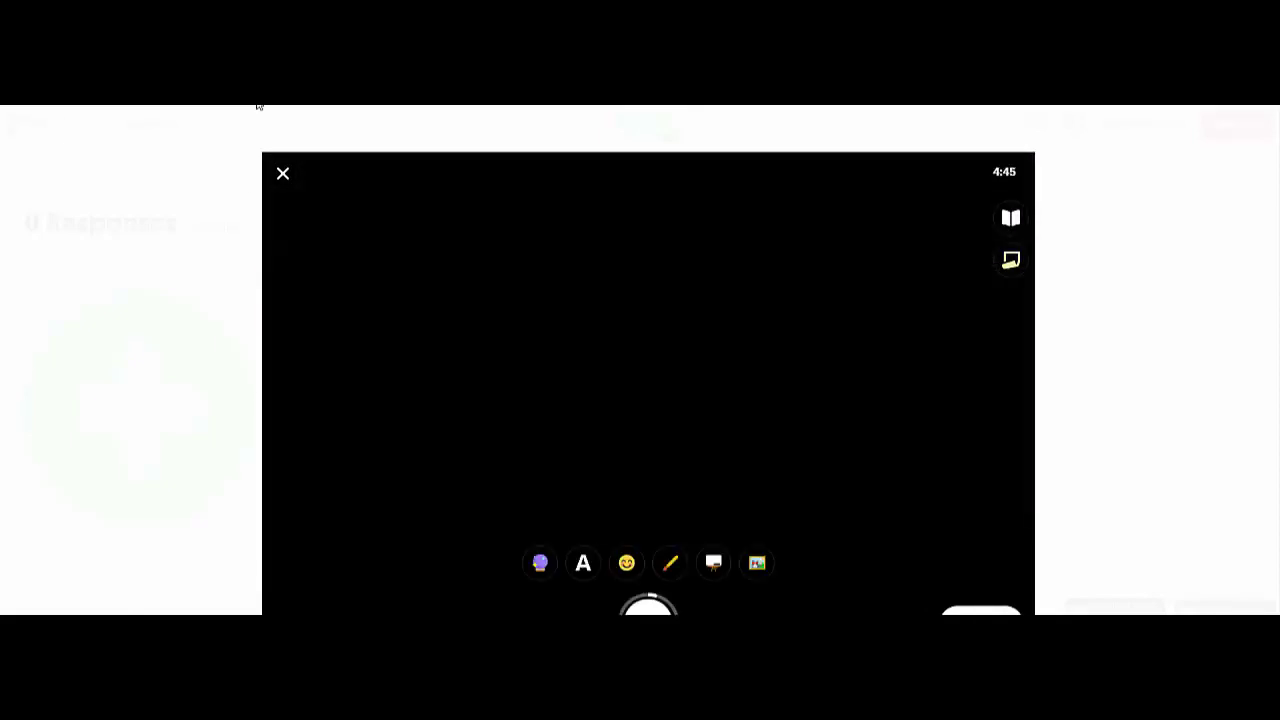
left_click(286, 174)
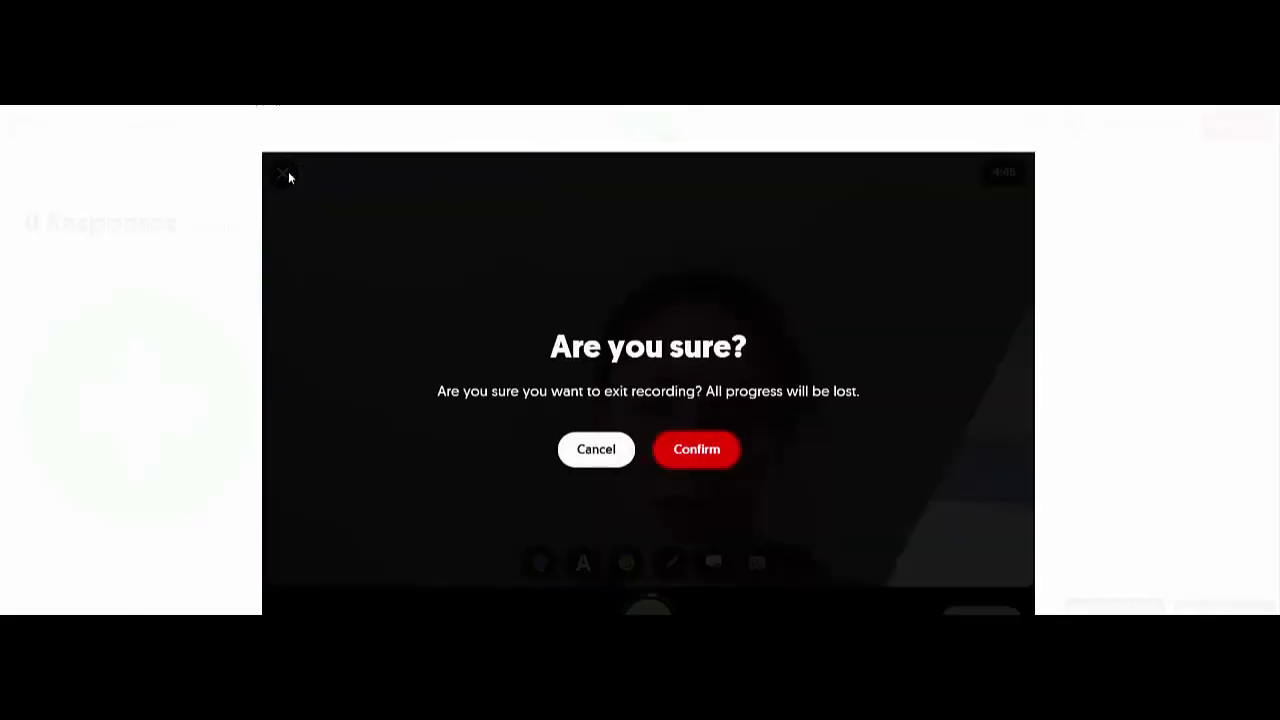
left_click(667, 457)
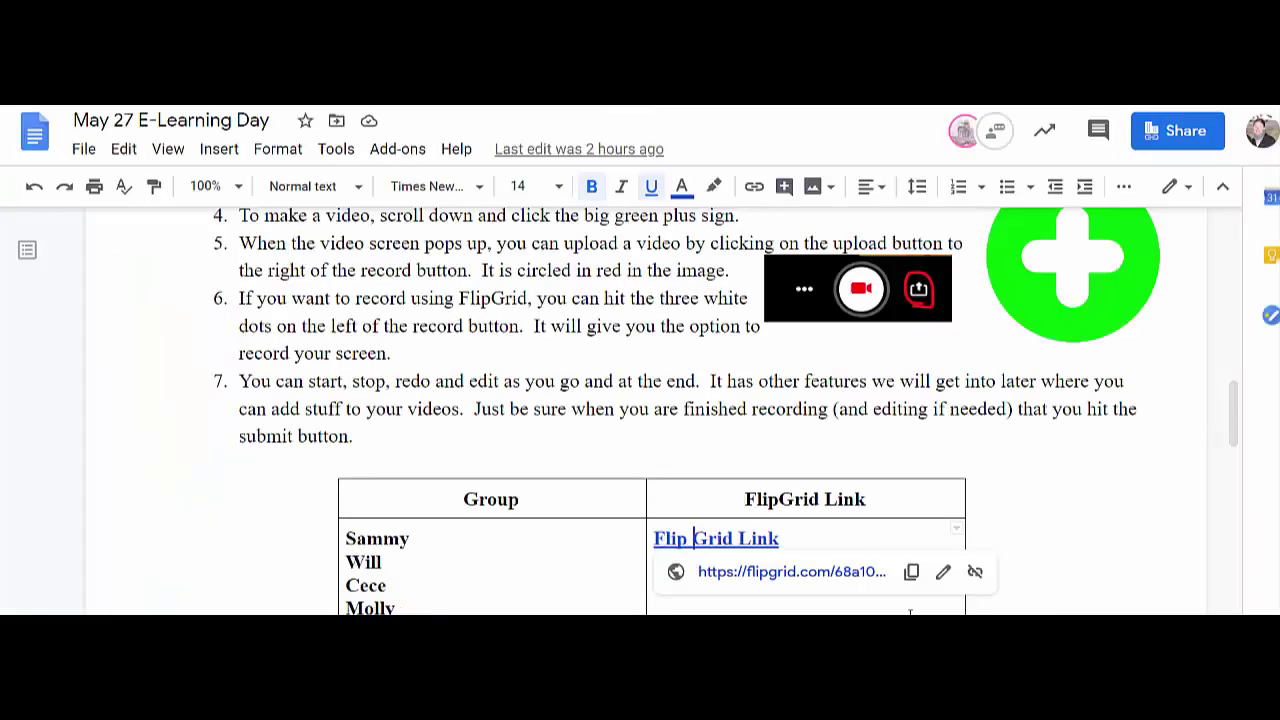
Scroll to the top of the May 27 E-Learning Day doc and select both PLT Link lines
scroll(909, 610, "up", 5)
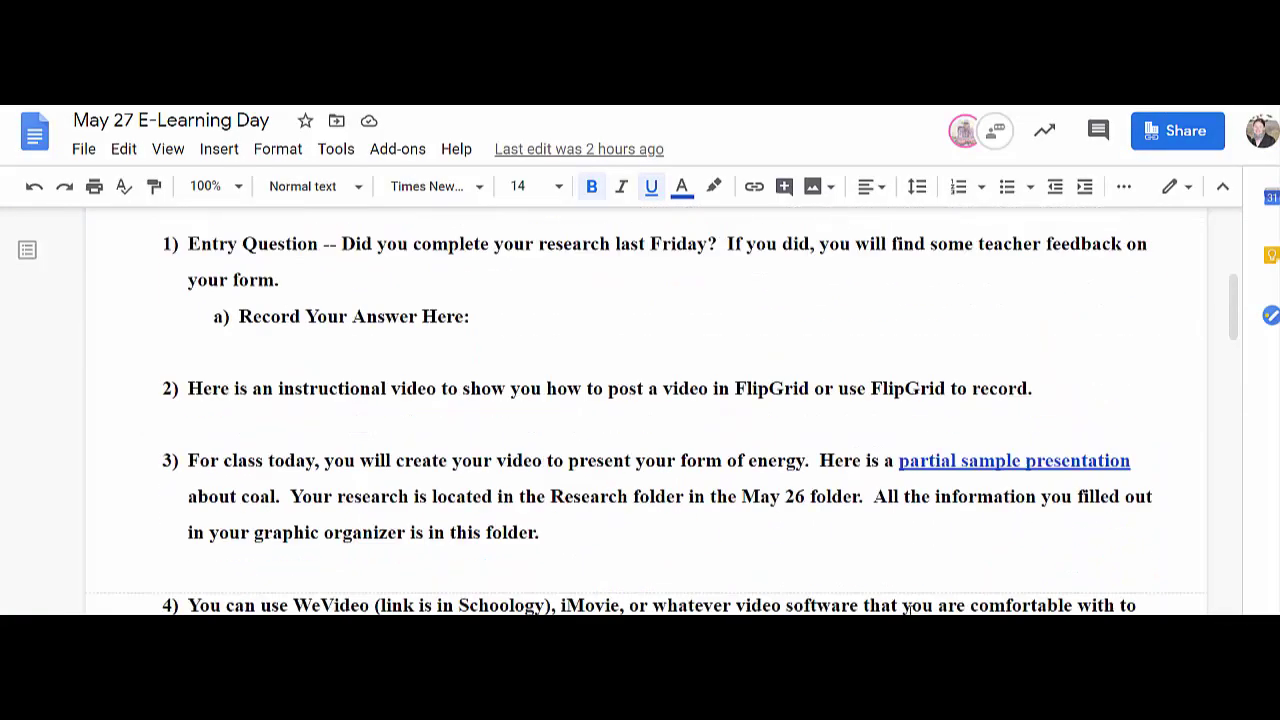
scroll(909, 610, "up", 10)
left_click_drag(136, 444, 641, 499)
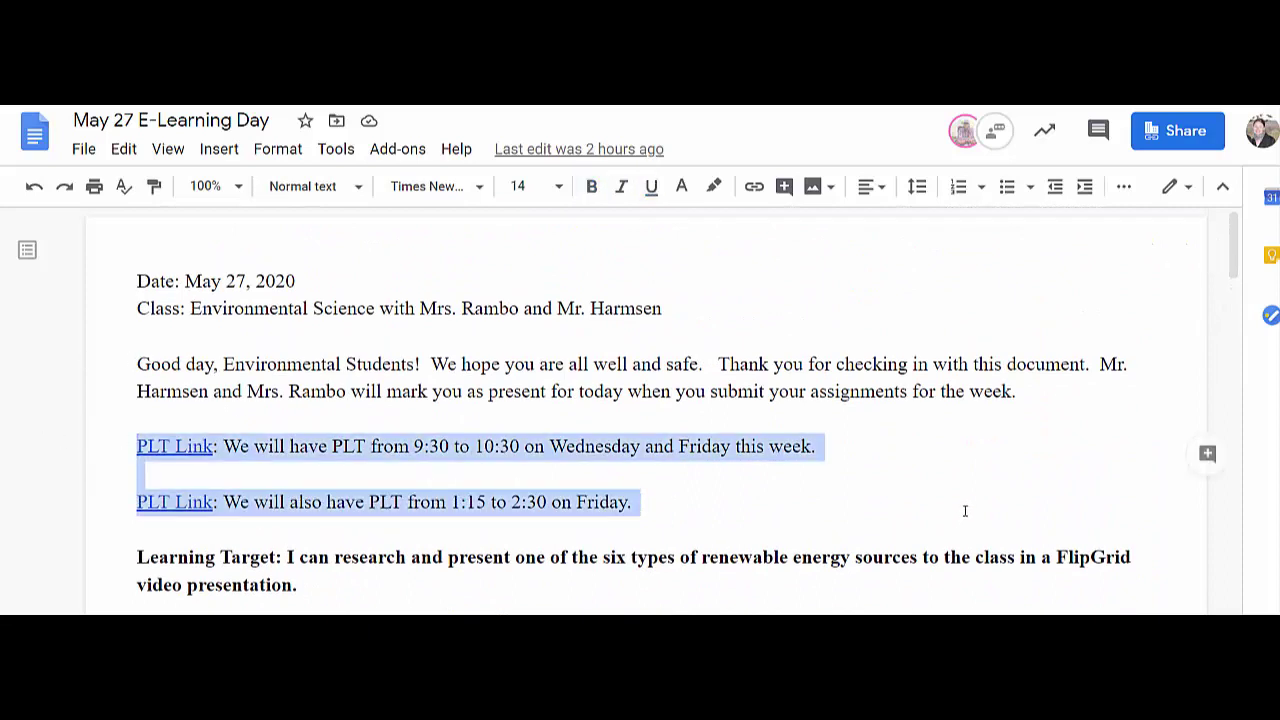